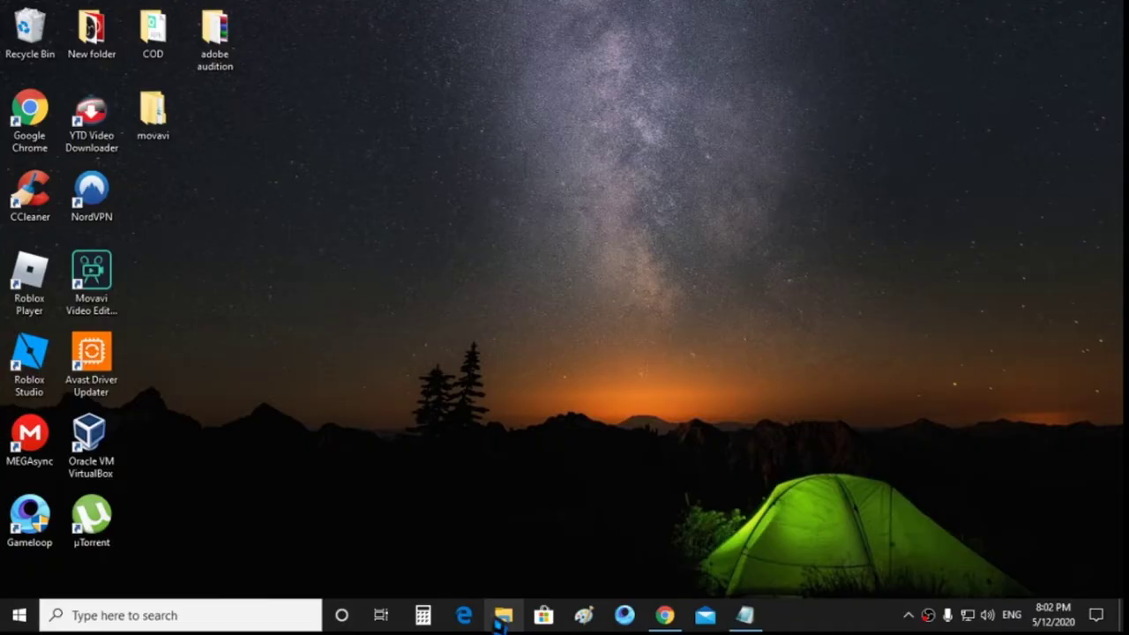
Step: Copy the TapTap APK from Downloads into C:\Temp\TxGameDownload\MobileGamePCShared
click(503, 615)
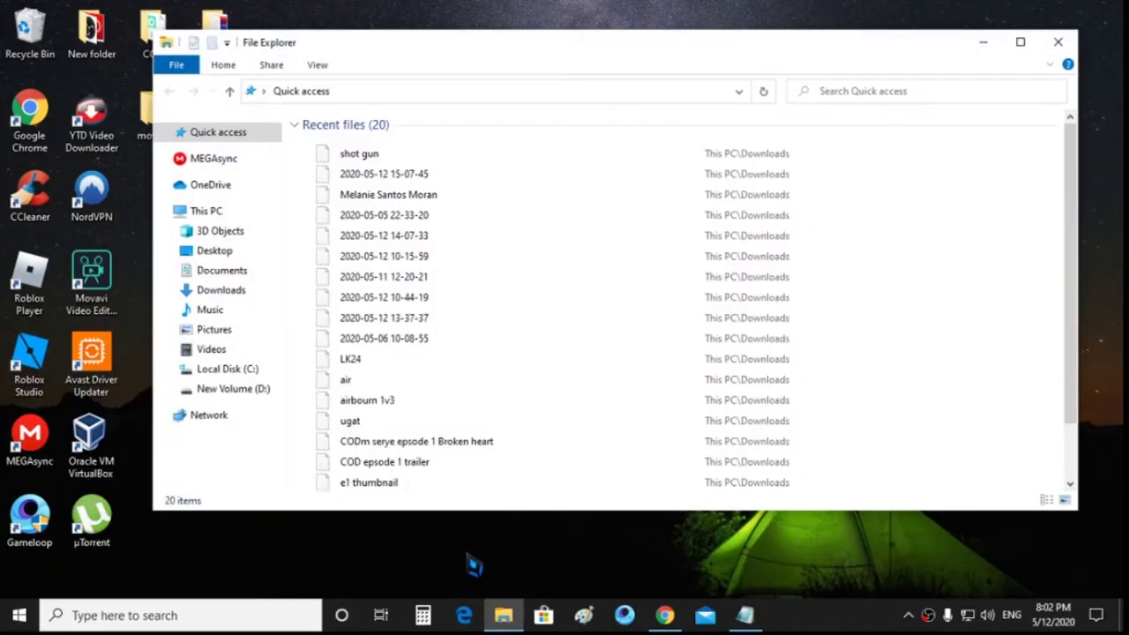
click(216, 290)
click(453, 170)
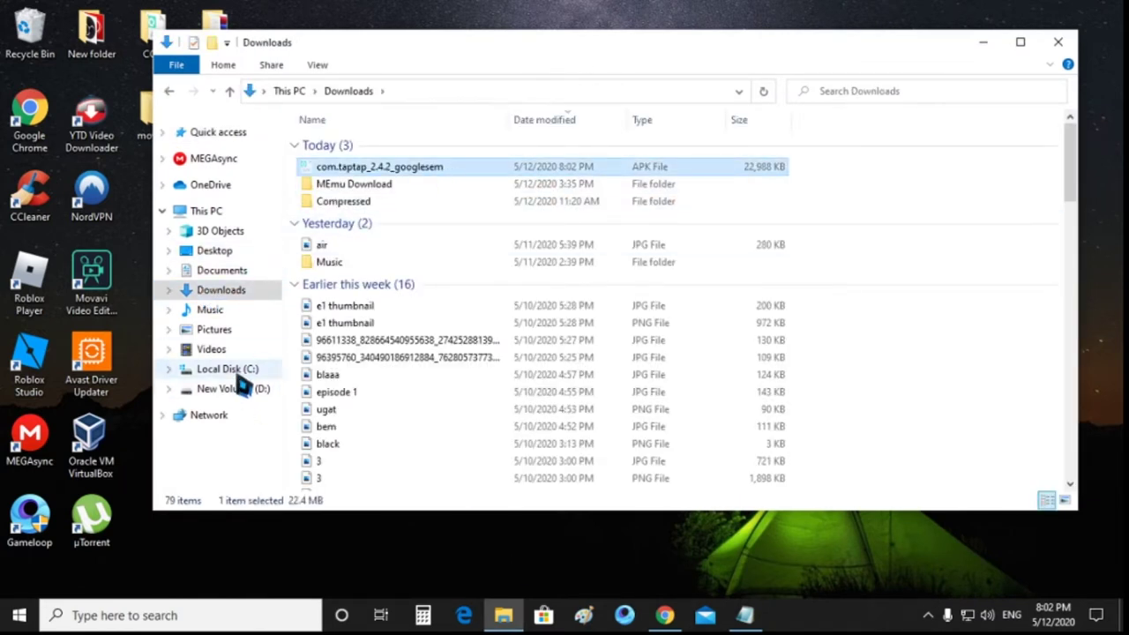
click(227, 369)
double_click(332, 231)
double_click(361, 162)
click(361, 179)
double_click(360, 182)
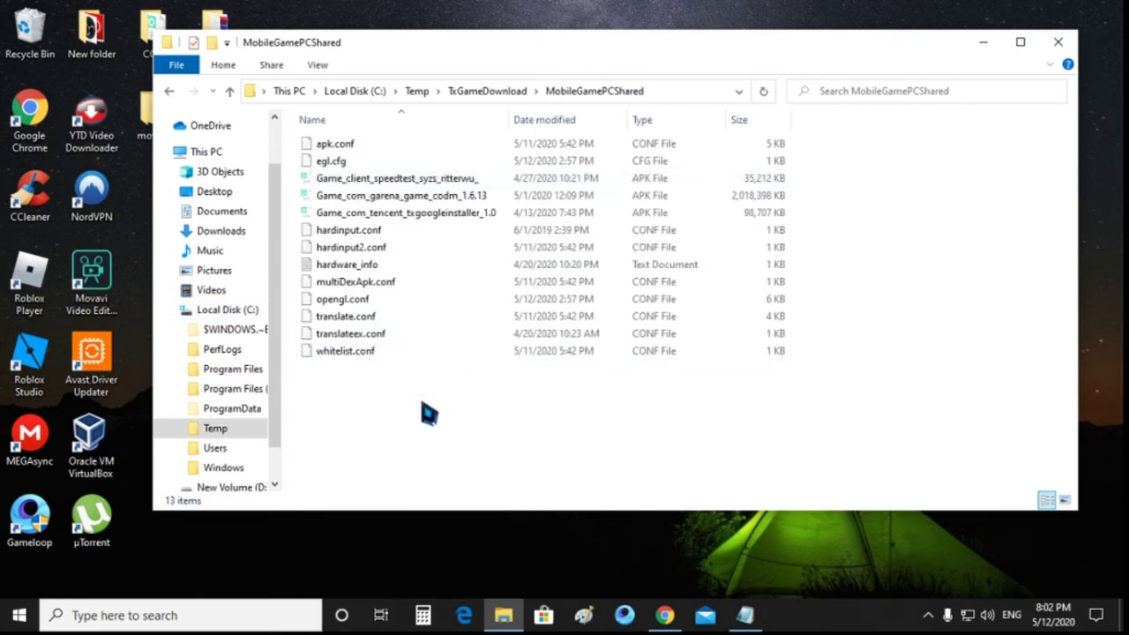
key(ctrl+v)
click(1060, 43)
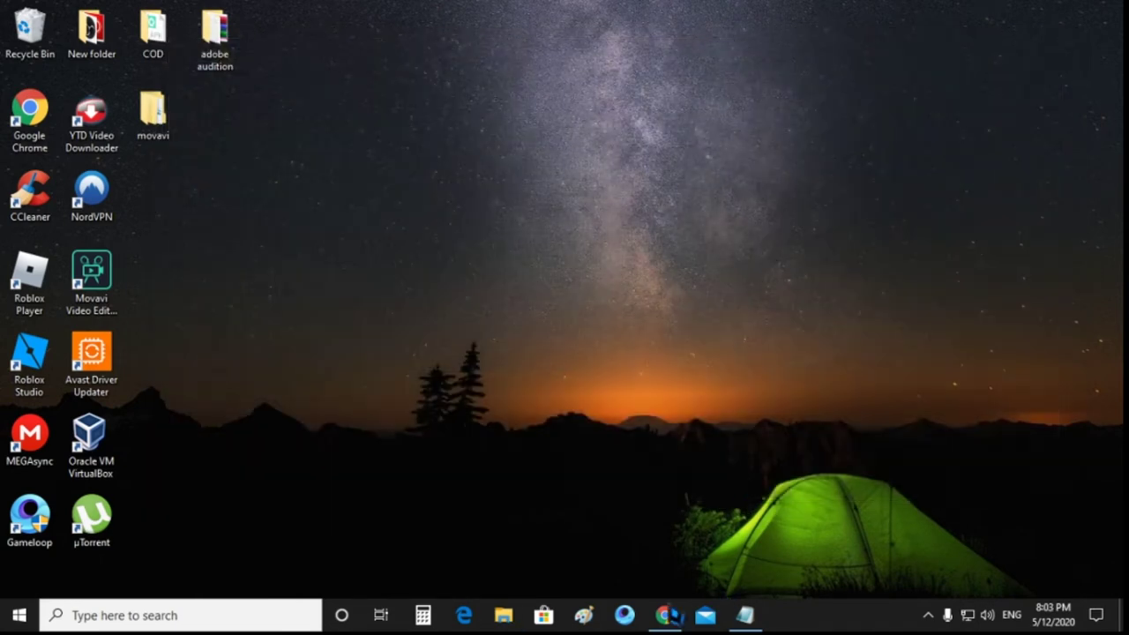
Step: Run AndroidEmulator from the ui folder of Gameloop's TxGameAssistant install directory
right_click(28, 519)
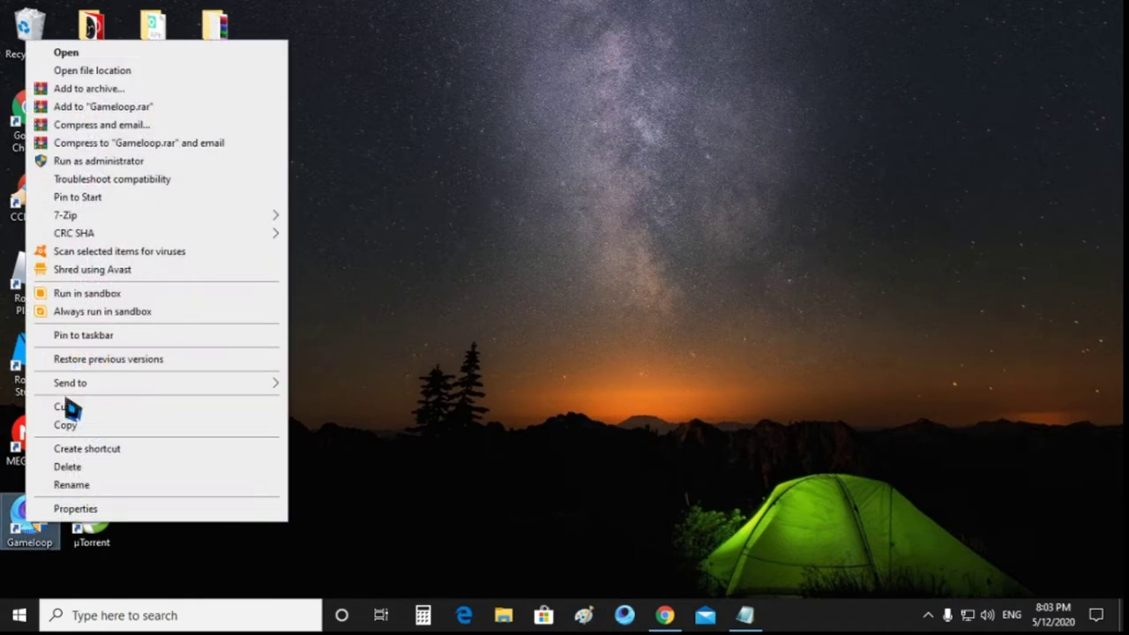
click(93, 72)
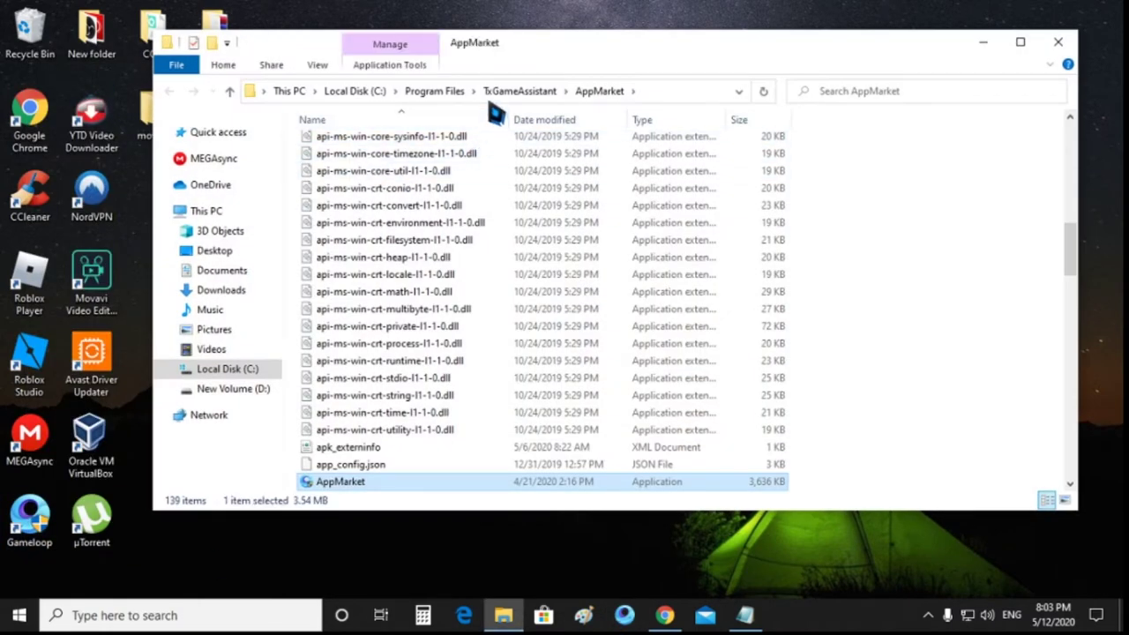
click(494, 94)
double_click(340, 180)
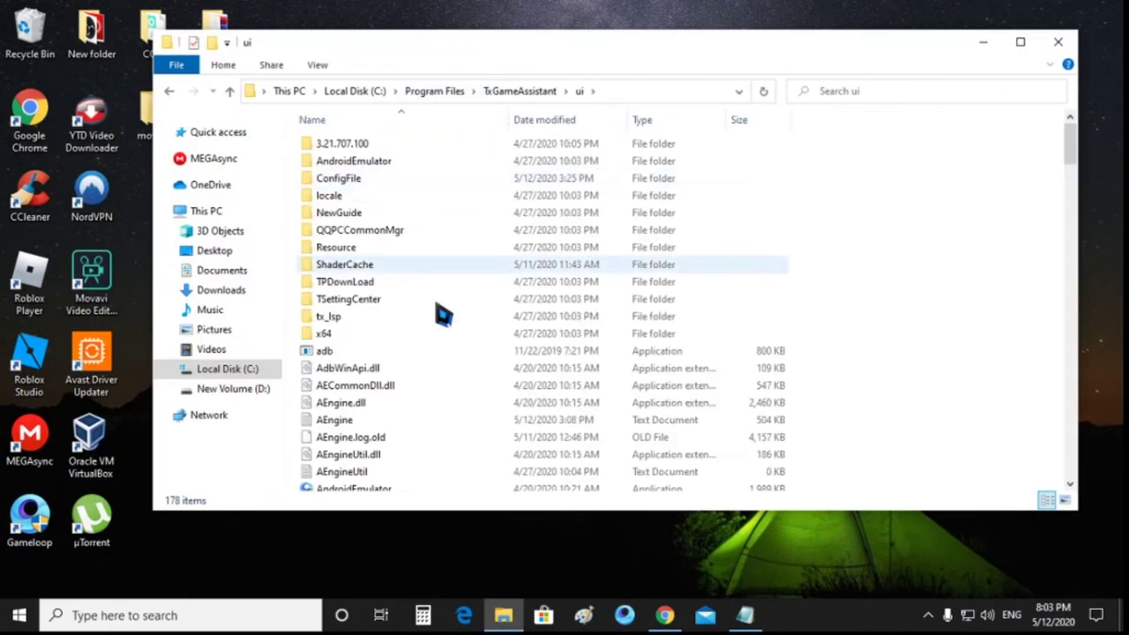
scroll(386, 467, down, 1)
click(388, 454)
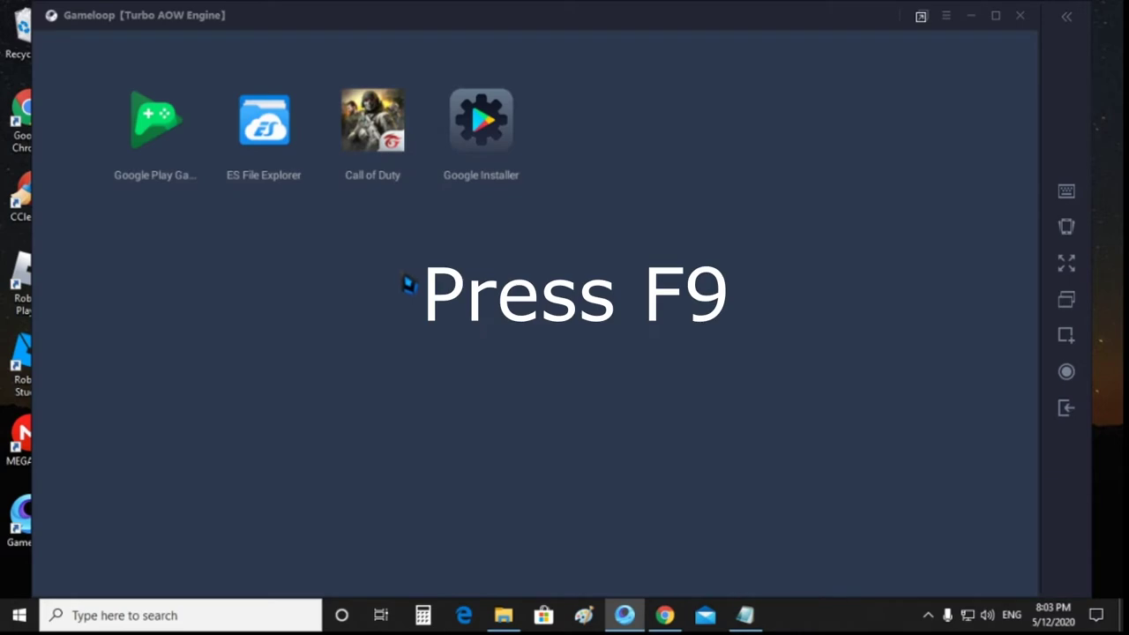
Step: Open ES File Explorer in the emulator and go to internal storage
key(F9)
key(F11)
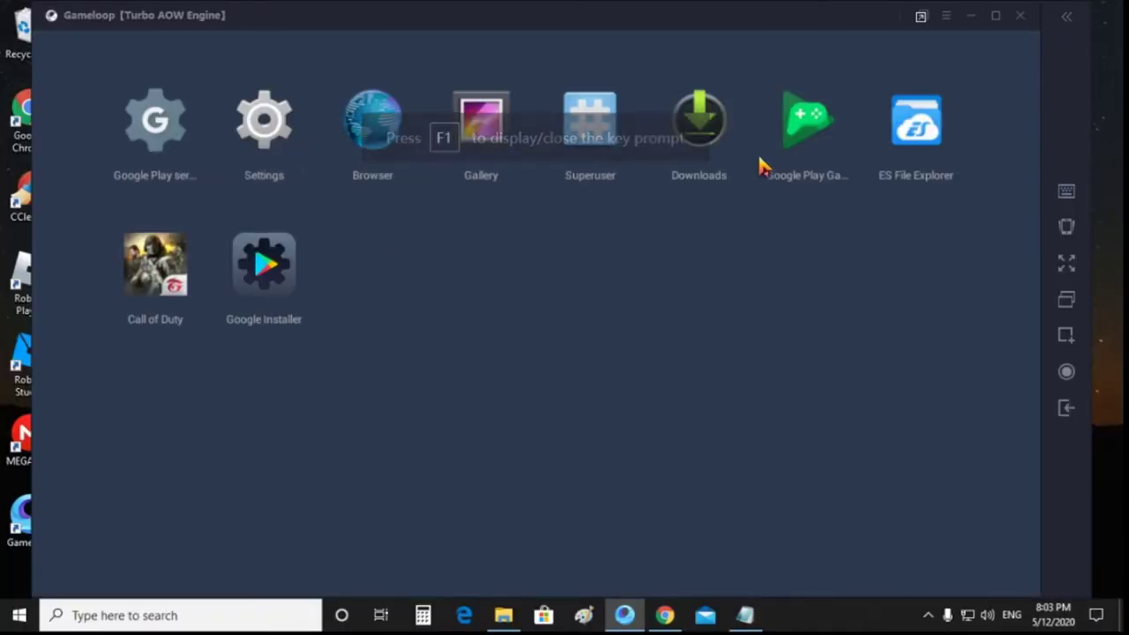
click(895, 143)
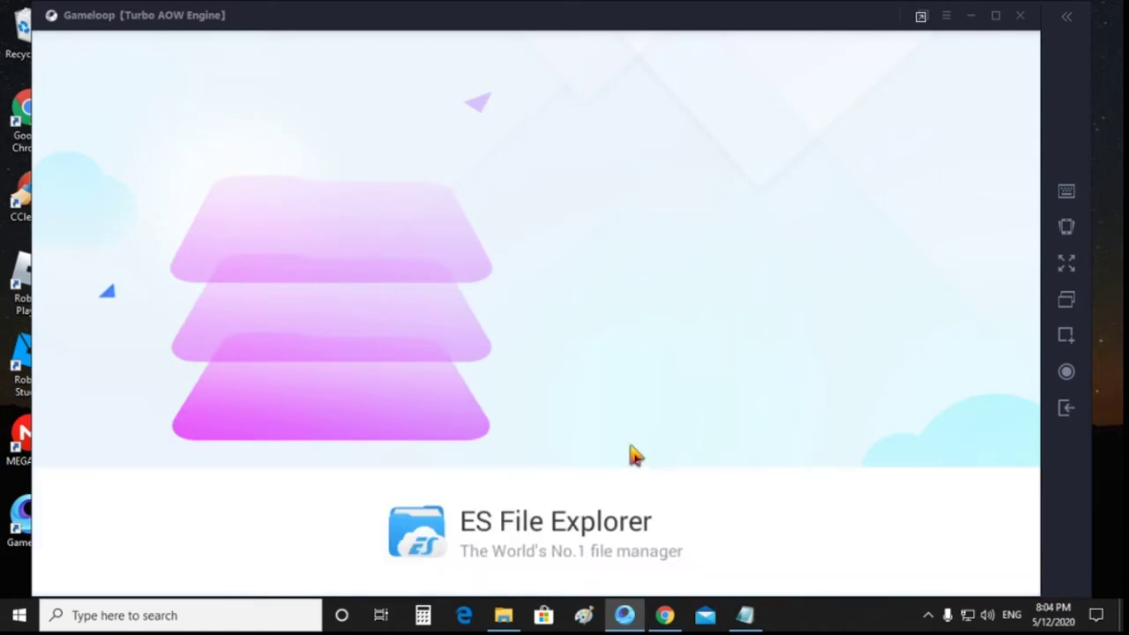
click(396, 202)
Step: Navigate from the root directory into /data/share1 to reveal the TapTap APK
scroll(650, 358, down, 2)
scroll(650, 359, up, 2)
click(365, 94)
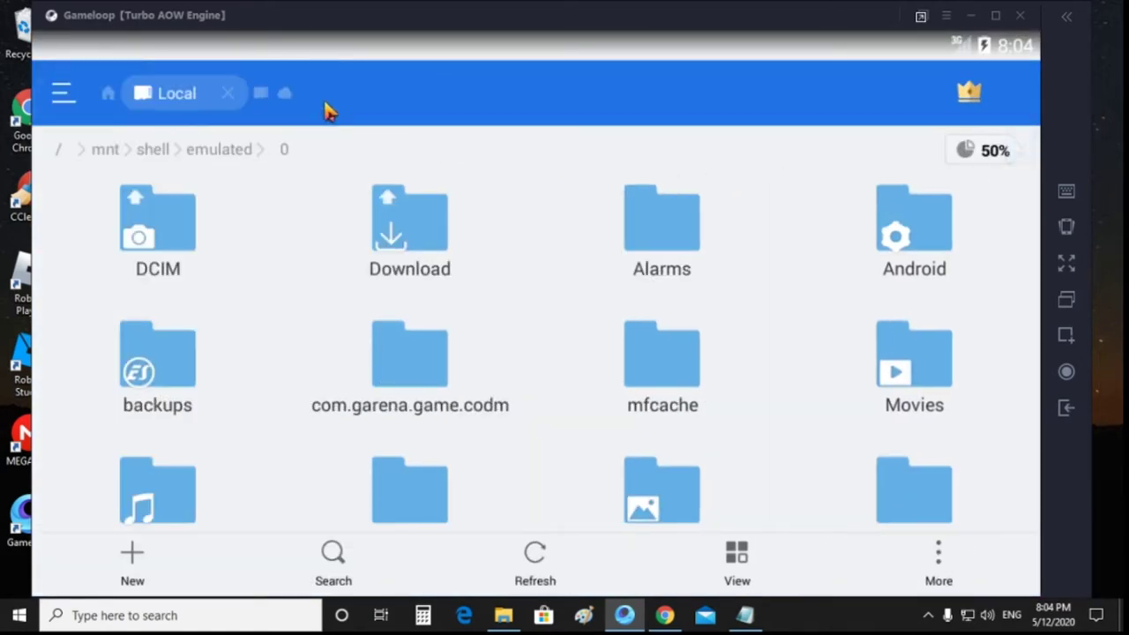
click(59, 151)
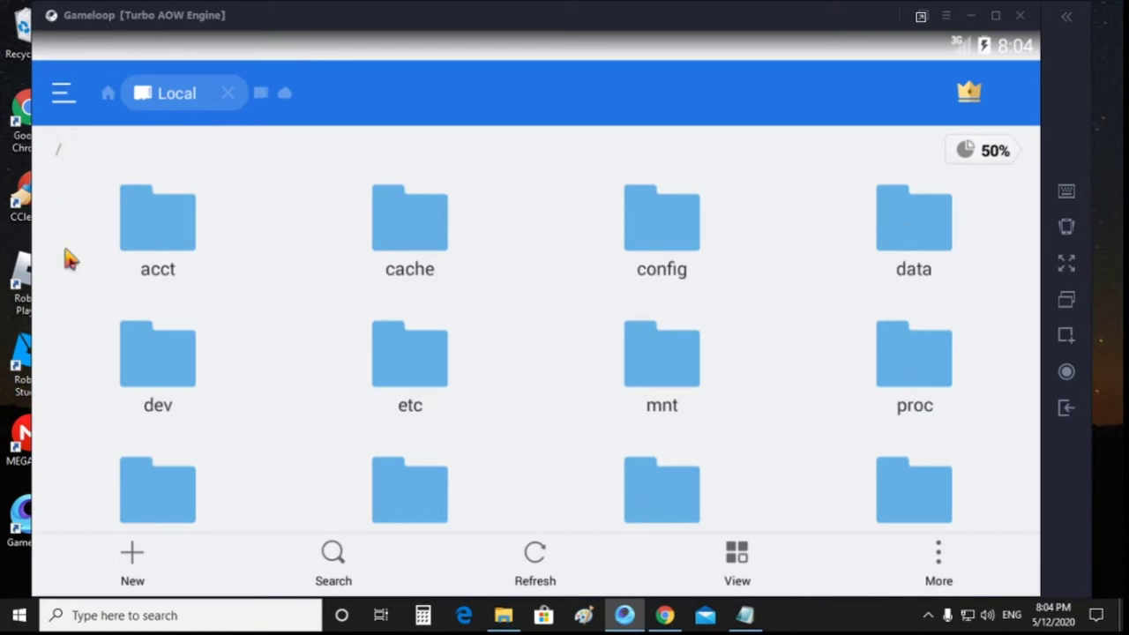
click(912, 225)
scroll(608, 269, down, 5)
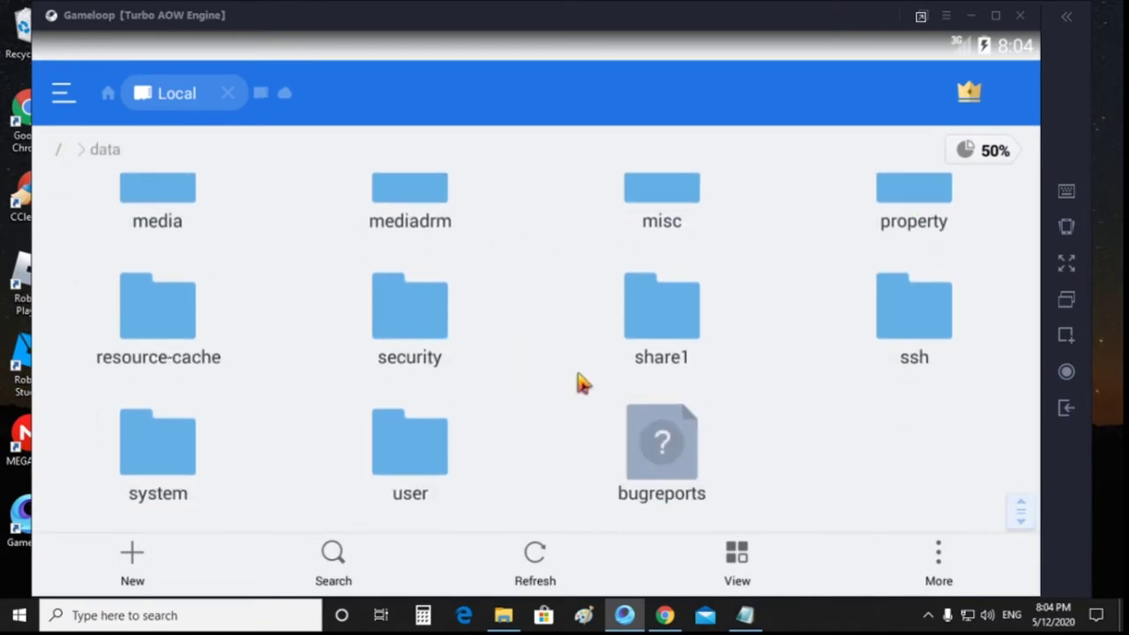
click(642, 321)
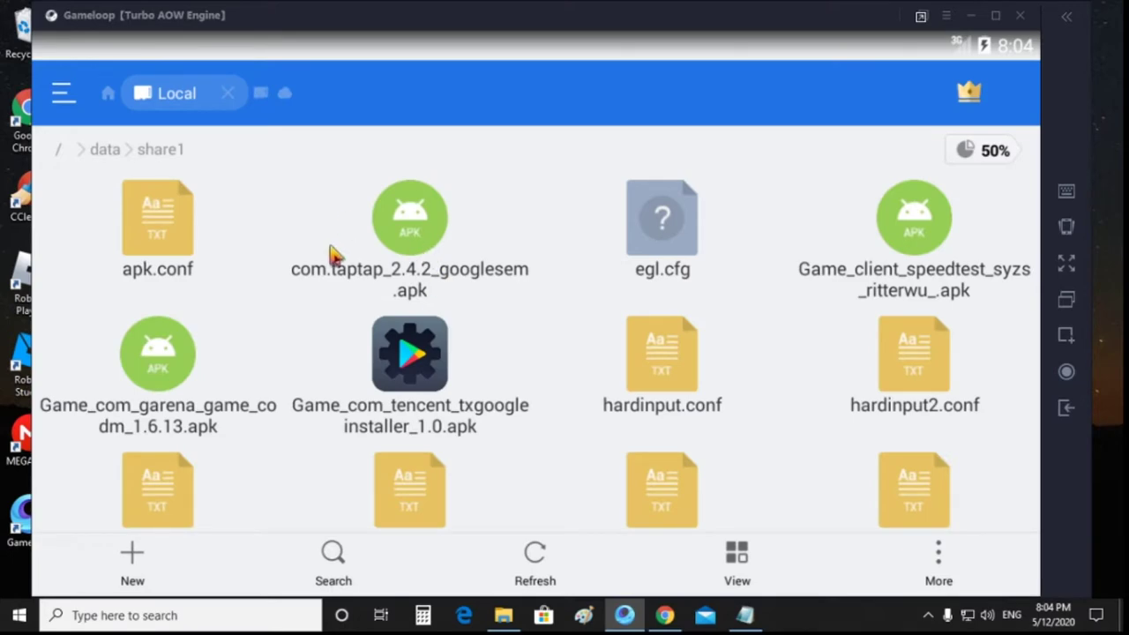
Step: Install the TapTap APK, bypassing Play Protect with INSTALL ANYWAY, and open the app
click(404, 232)
click(762, 501)
click(845, 580)
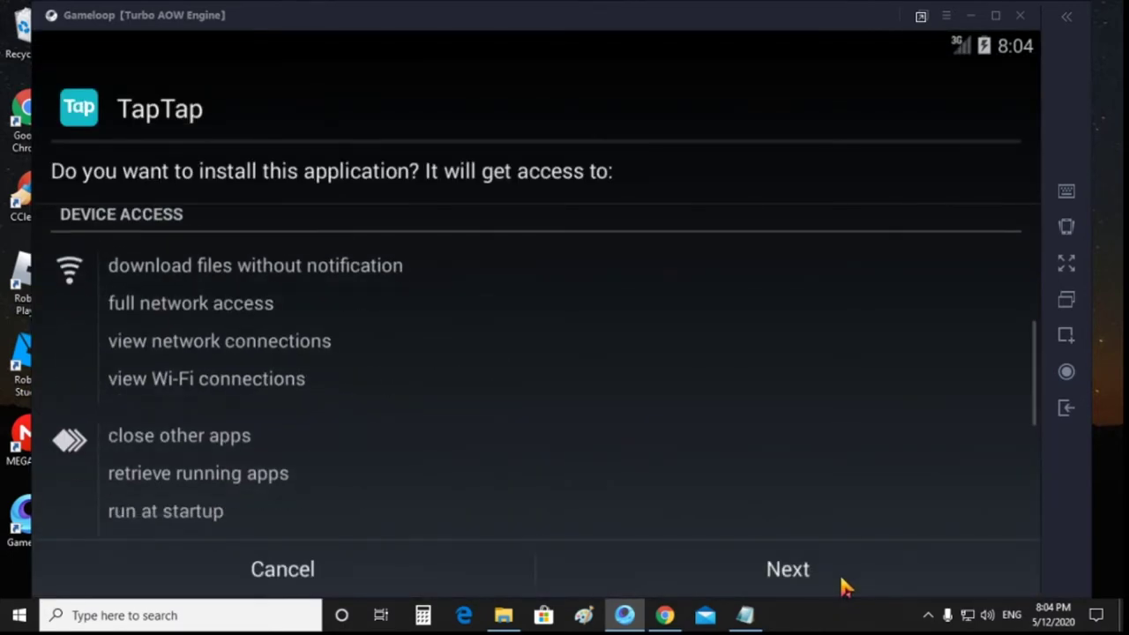
click(842, 586)
click(843, 586)
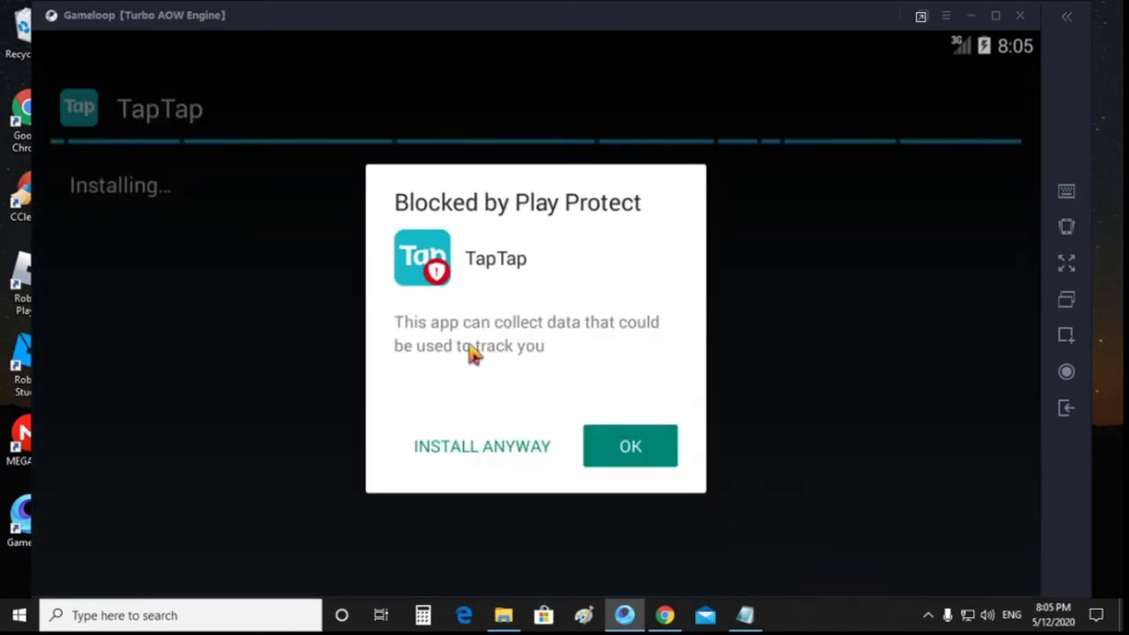
click(486, 448)
click(711, 569)
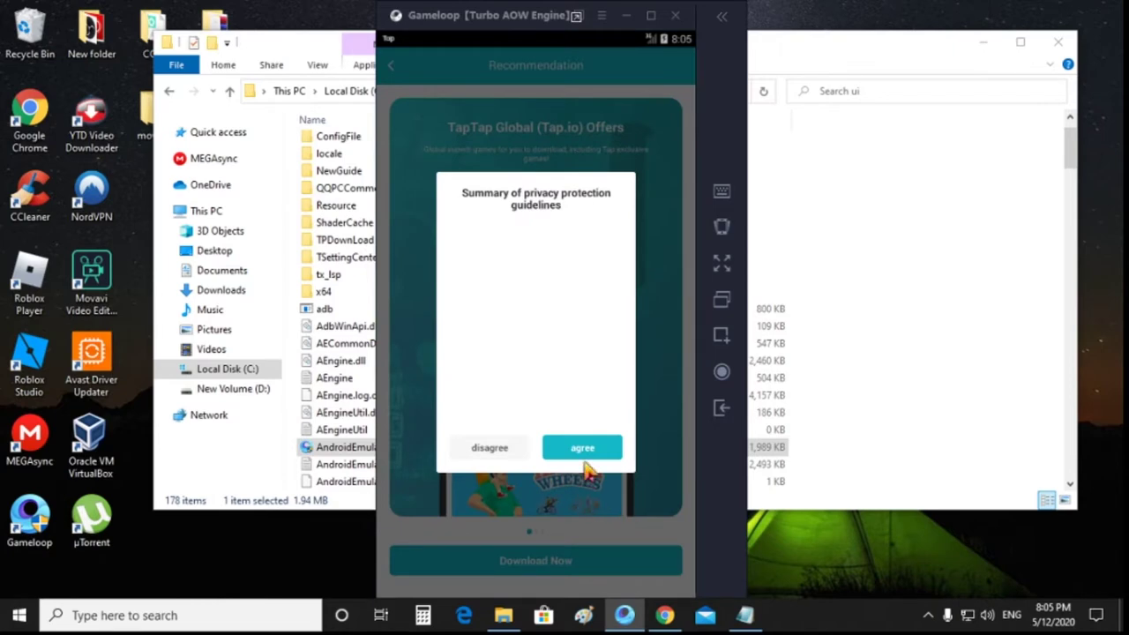
Step: Agree to TapTap's privacy guidelines, download the extra Tap version, and return to the News feed
click(585, 457)
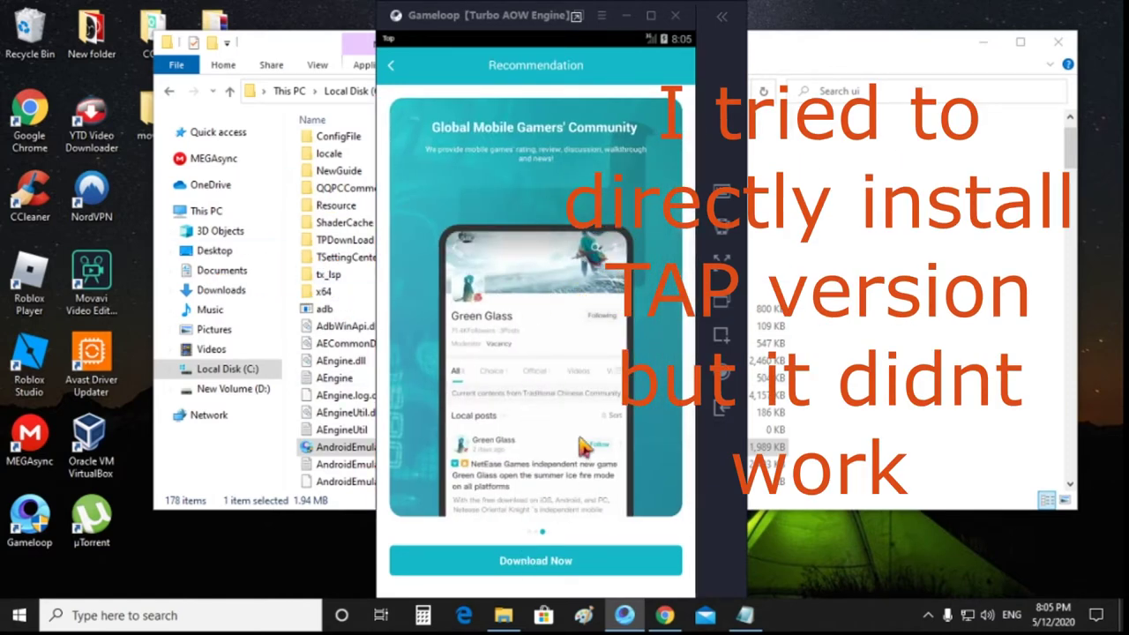
click(516, 561)
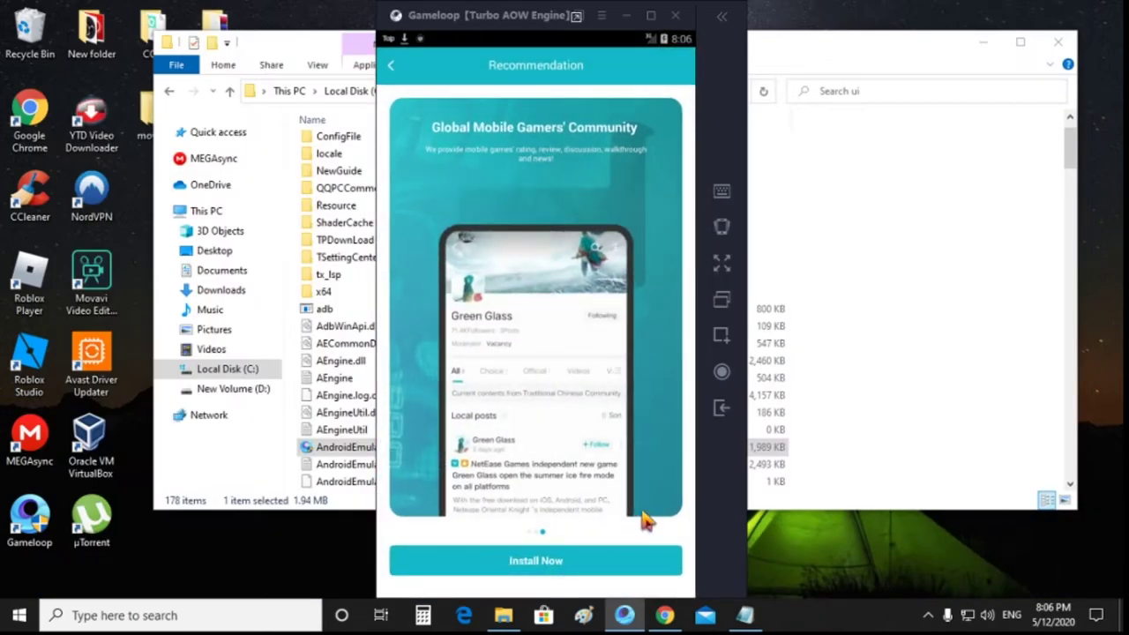
click(722, 409)
click(722, 409)
scroll(551, 388, down, 3)
drag(553, 403, 548, 165)
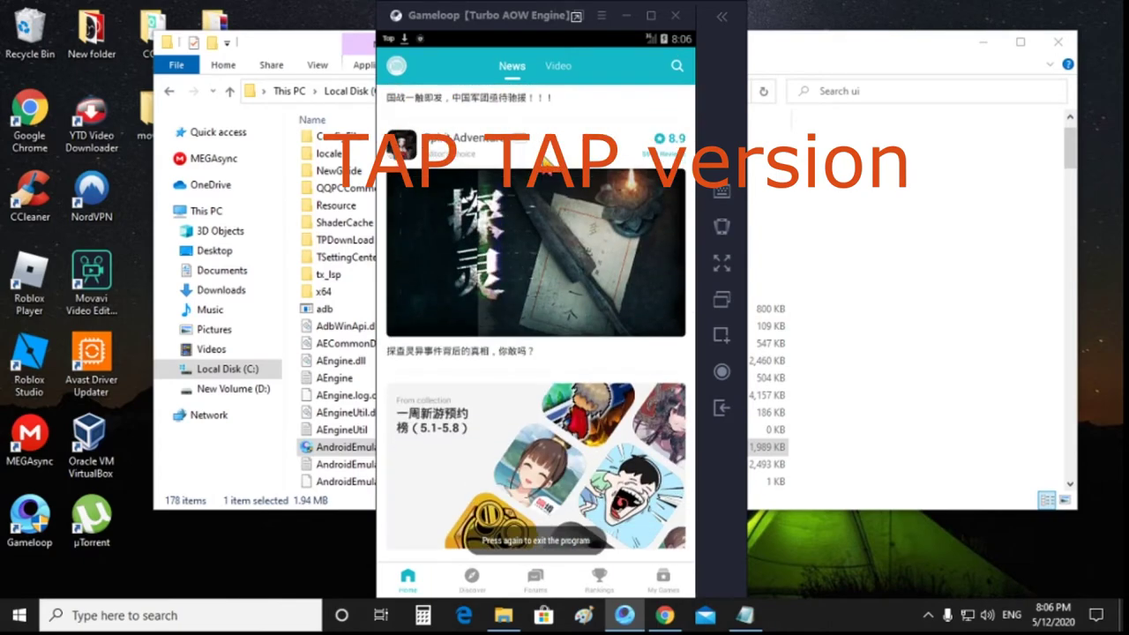
scroll(545, 166, up, 5)
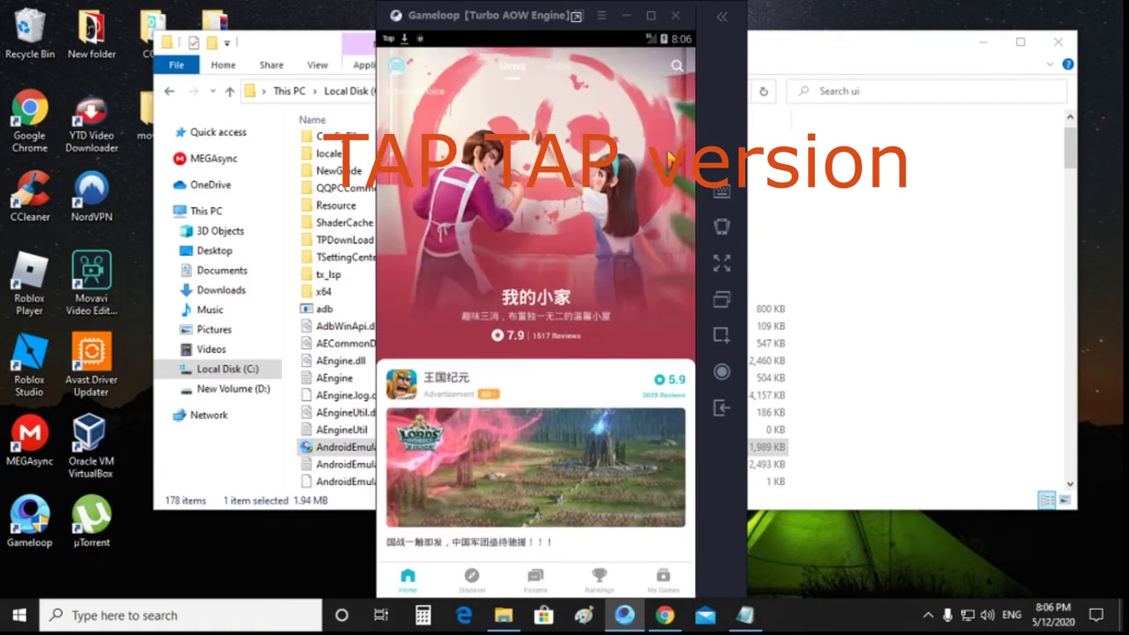
Step: Search TapTap for 'call of' and open the Call of Duty: Mobile result
click(675, 72)
text(call)
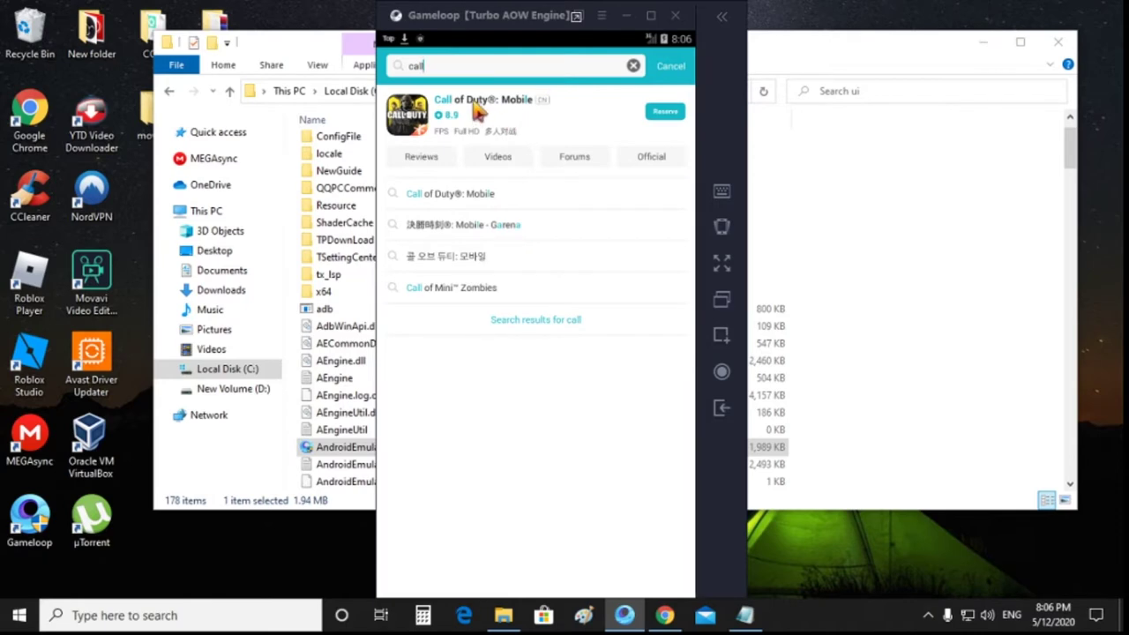
click(477, 107)
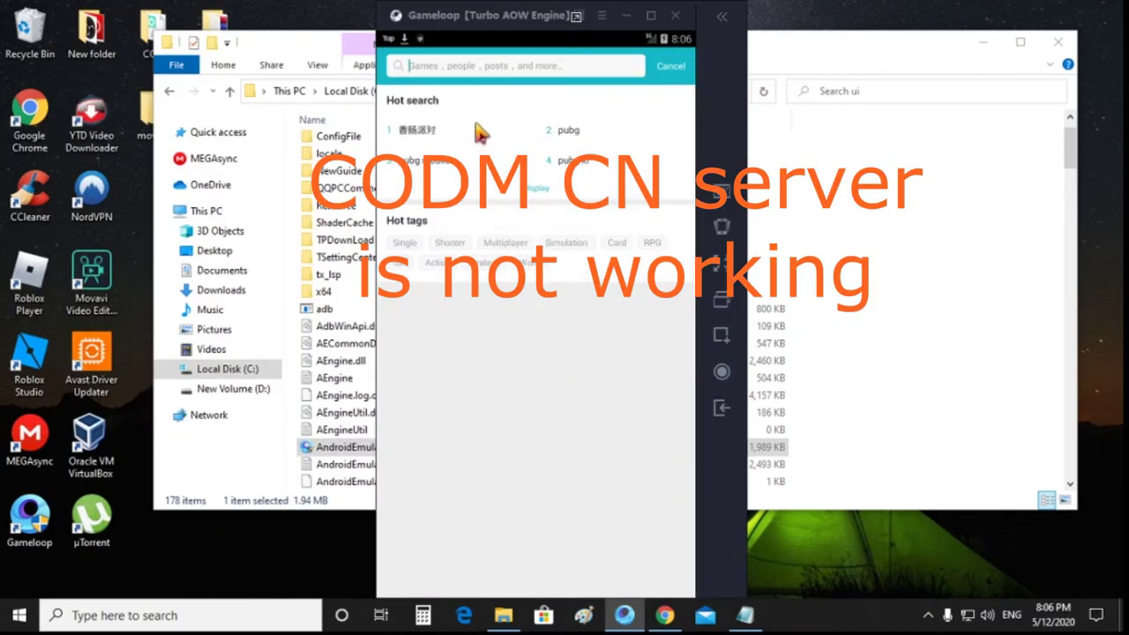
text(call of)
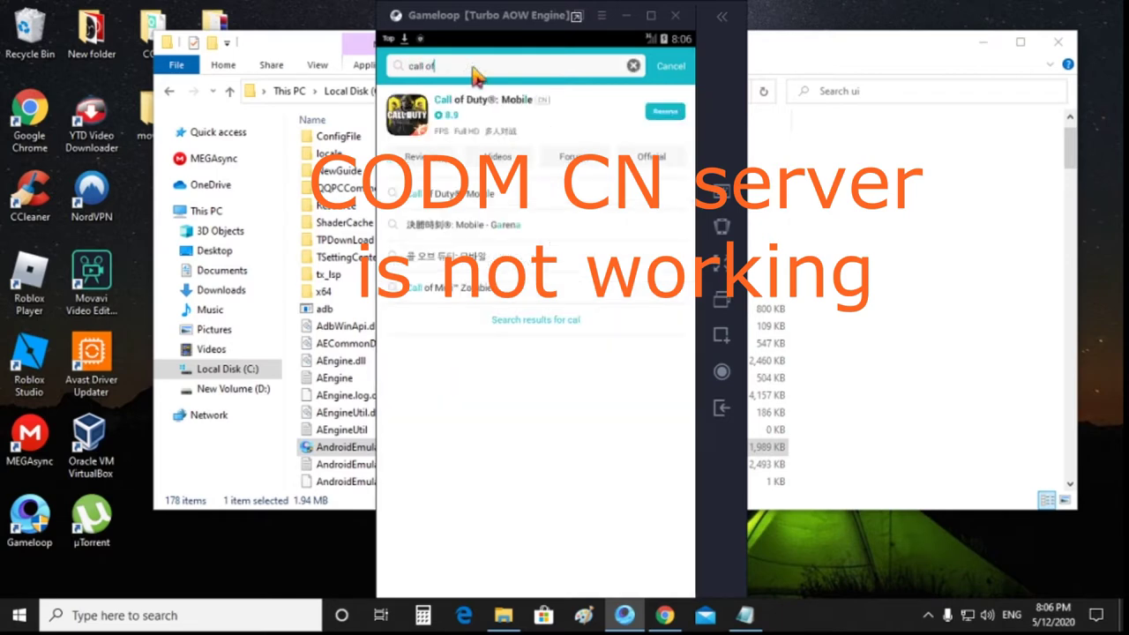
click(491, 117)
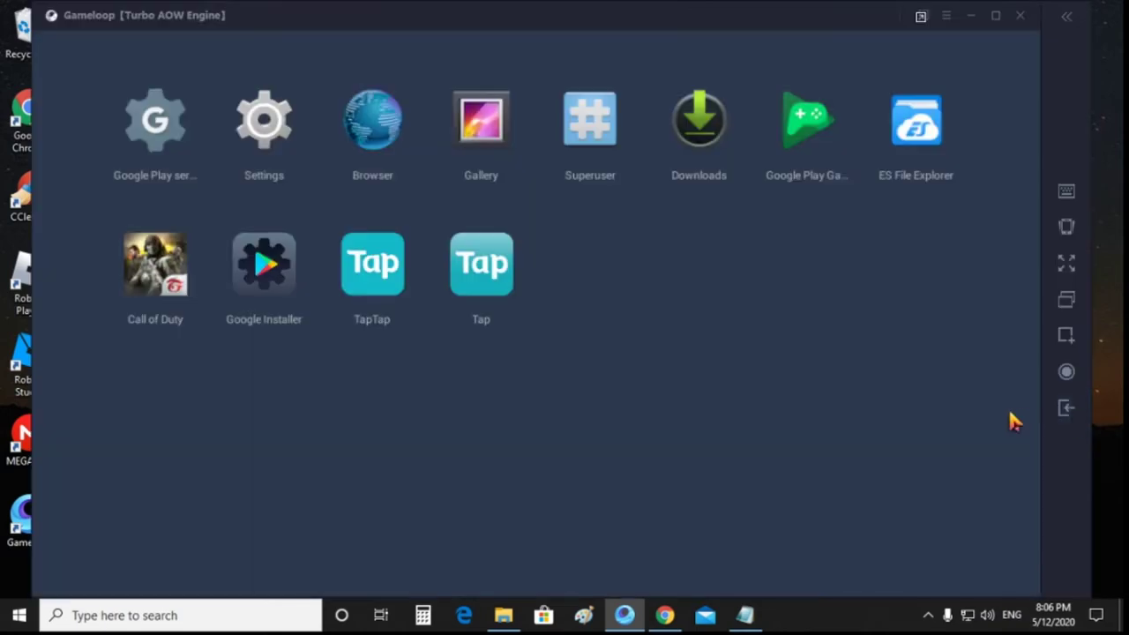
Step: Search TapTap for 'call of duty' and install the US Call of Duty: Mobile
click(492, 276)
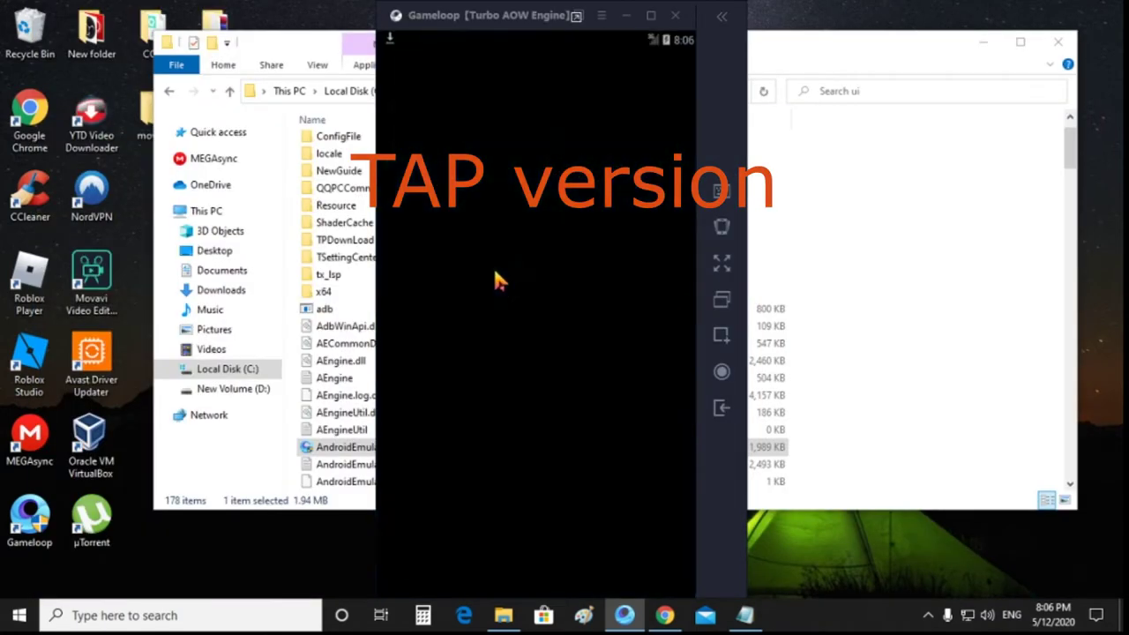
click(617, 71)
text(ca)
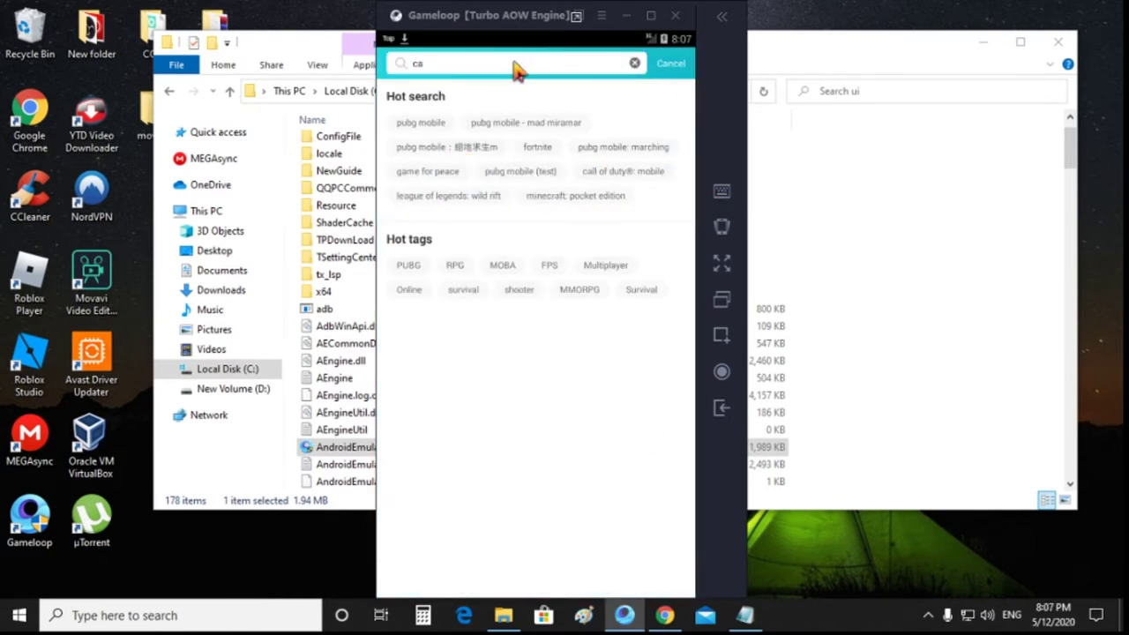
text(ll of duty)
key(Return)
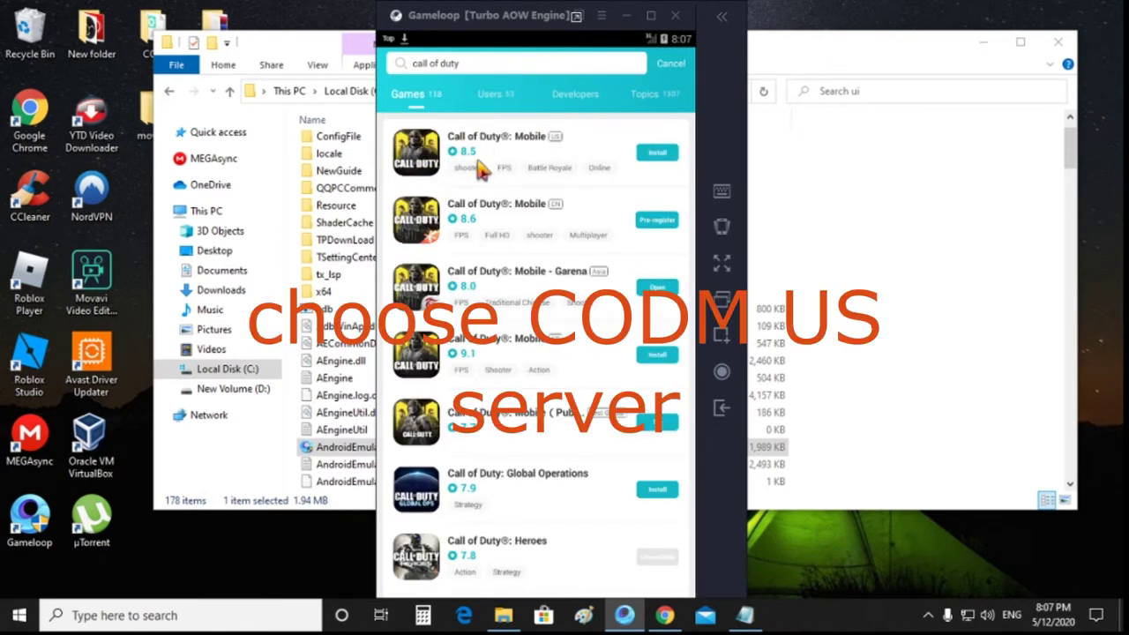
click(656, 156)
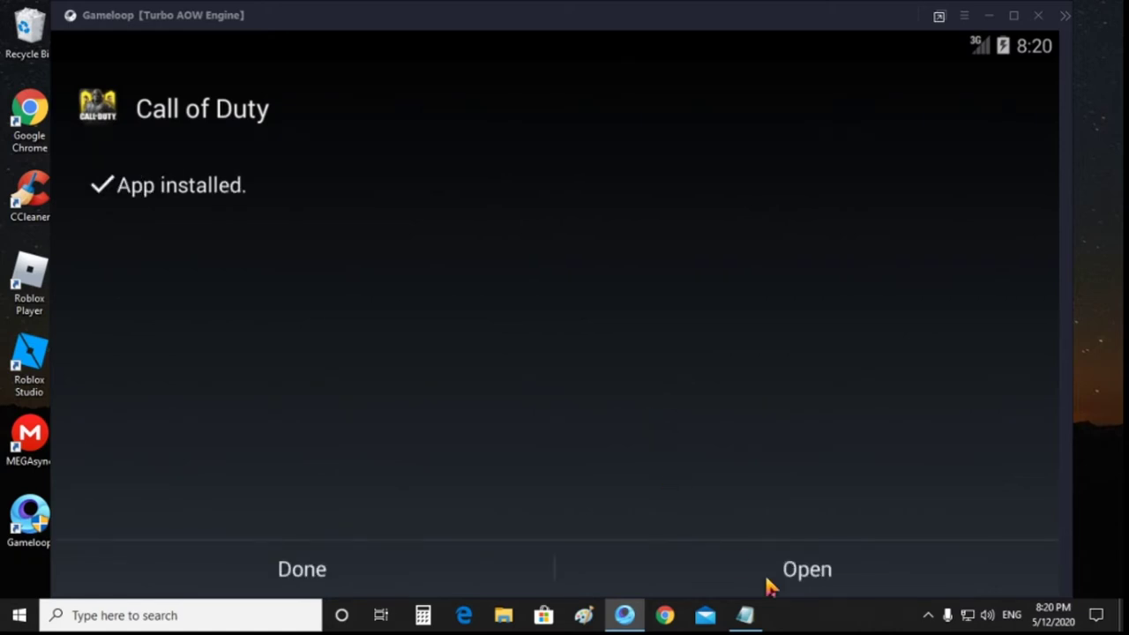
Step: Dismiss the install notice, launch Call of Duty, and get past Play Now and the tutorial
click(390, 594)
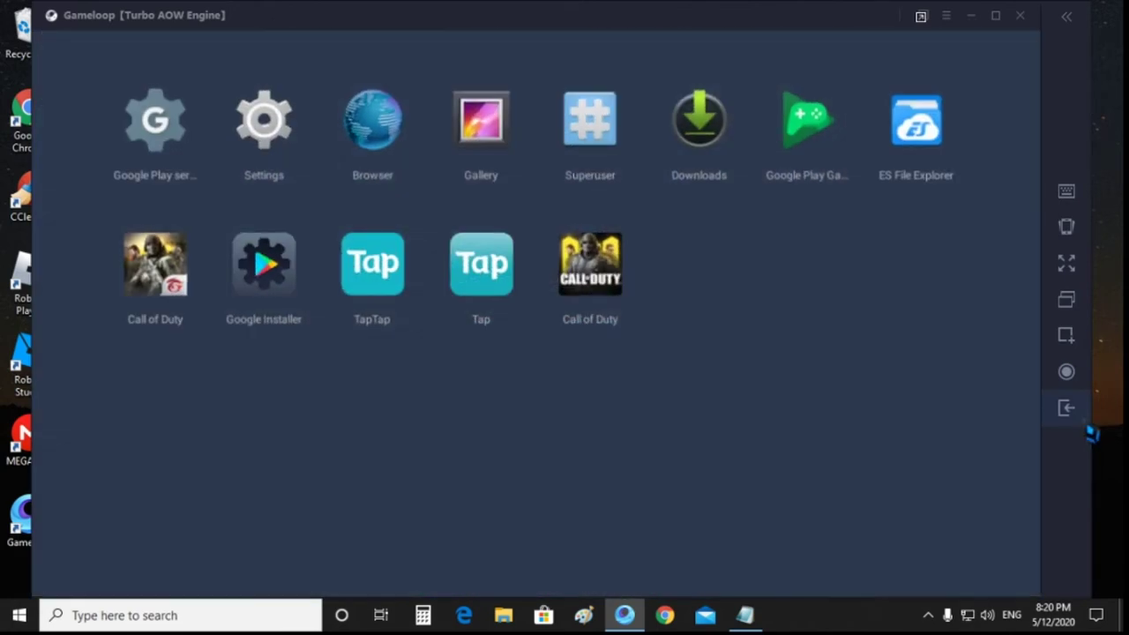
click(607, 276)
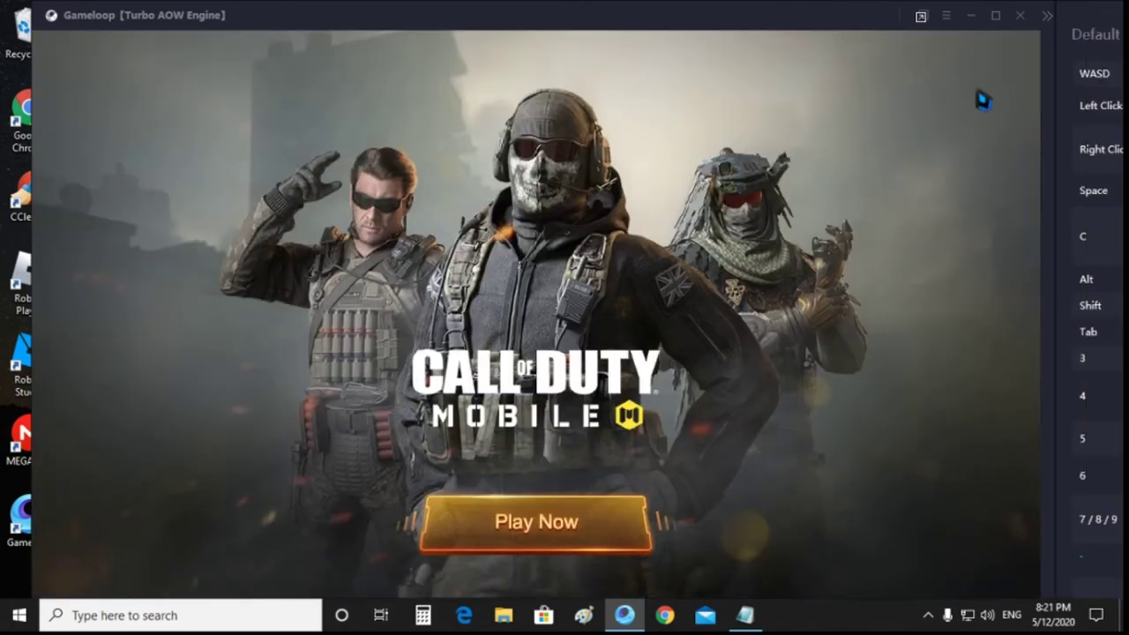
click(586, 533)
click(542, 437)
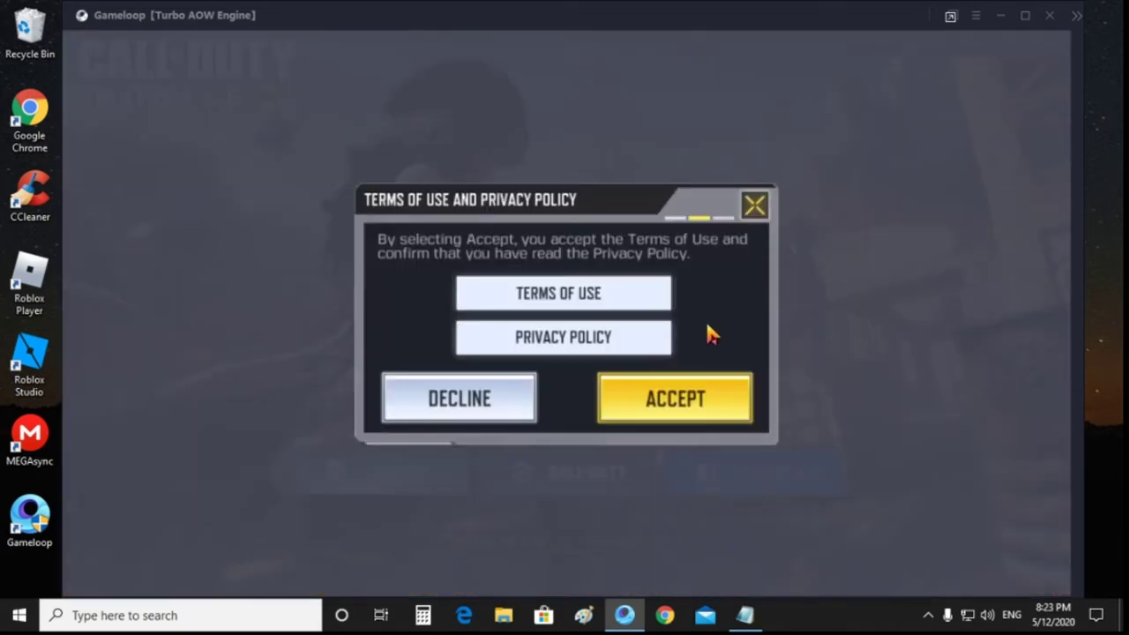
Step: Accept the terms and log in through Facebook with the account email and password
click(696, 399)
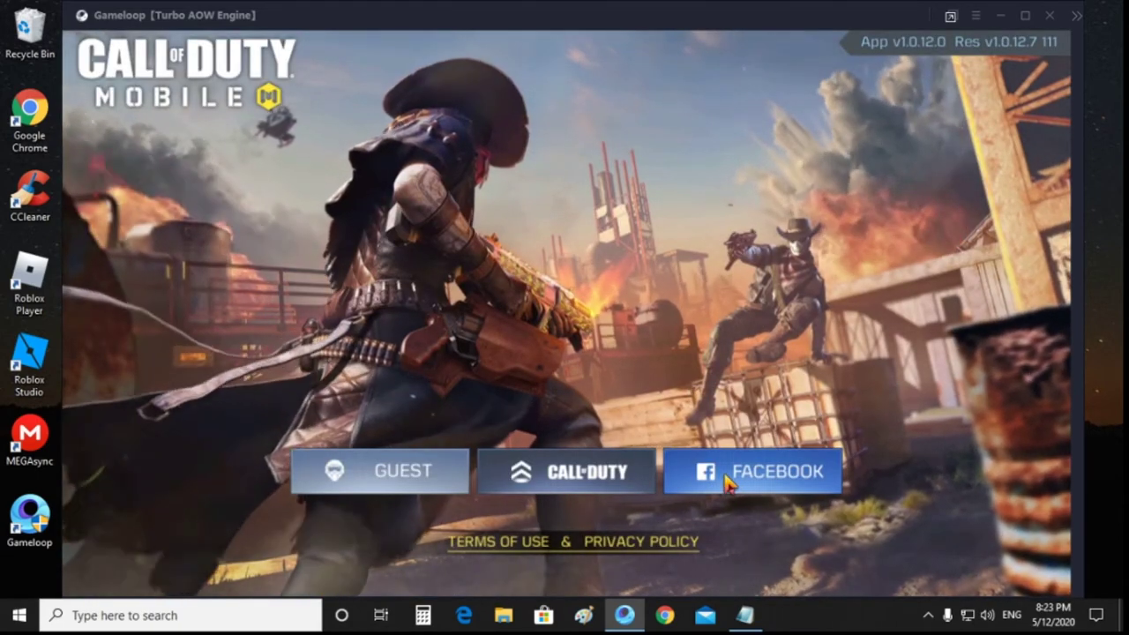
click(730, 480)
click(521, 369)
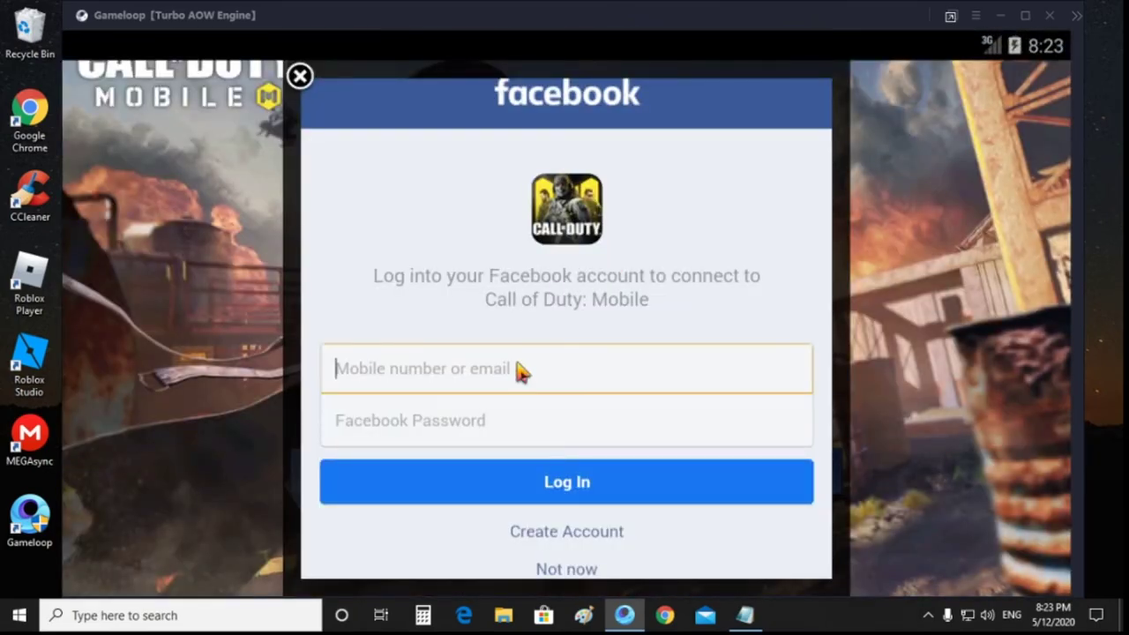
text(1234)
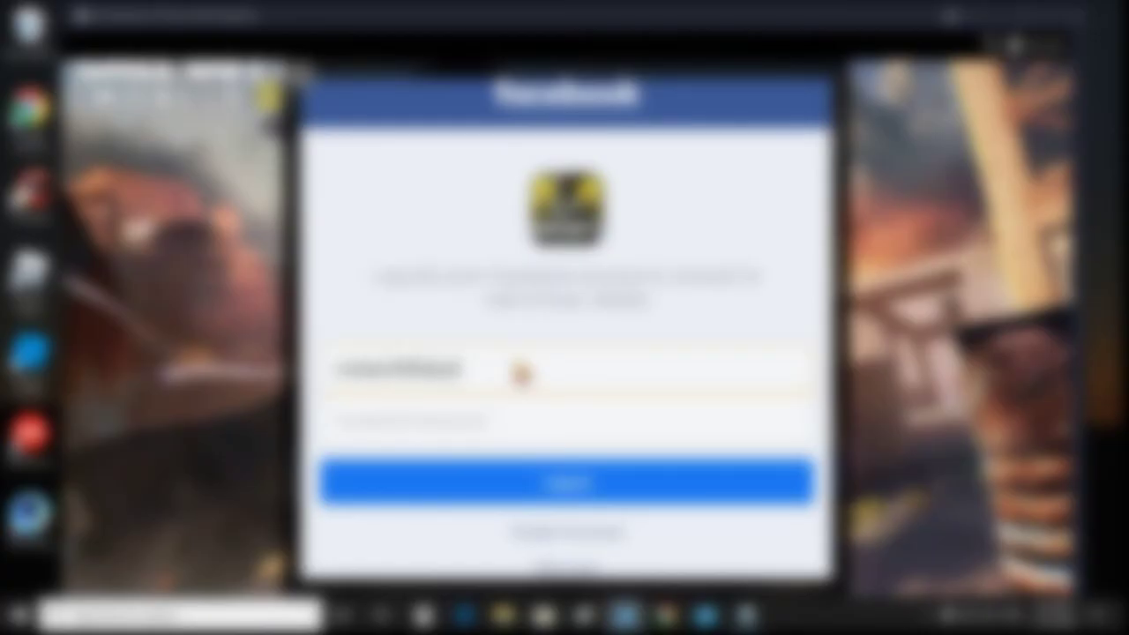
key(Tab)
text(12)
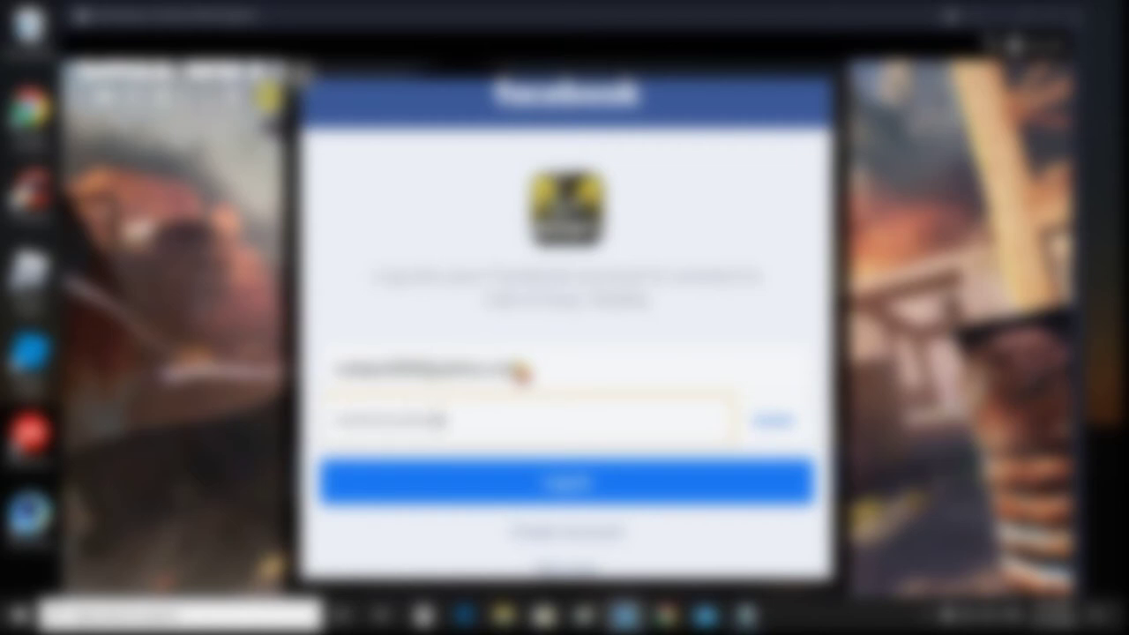
key(Return)
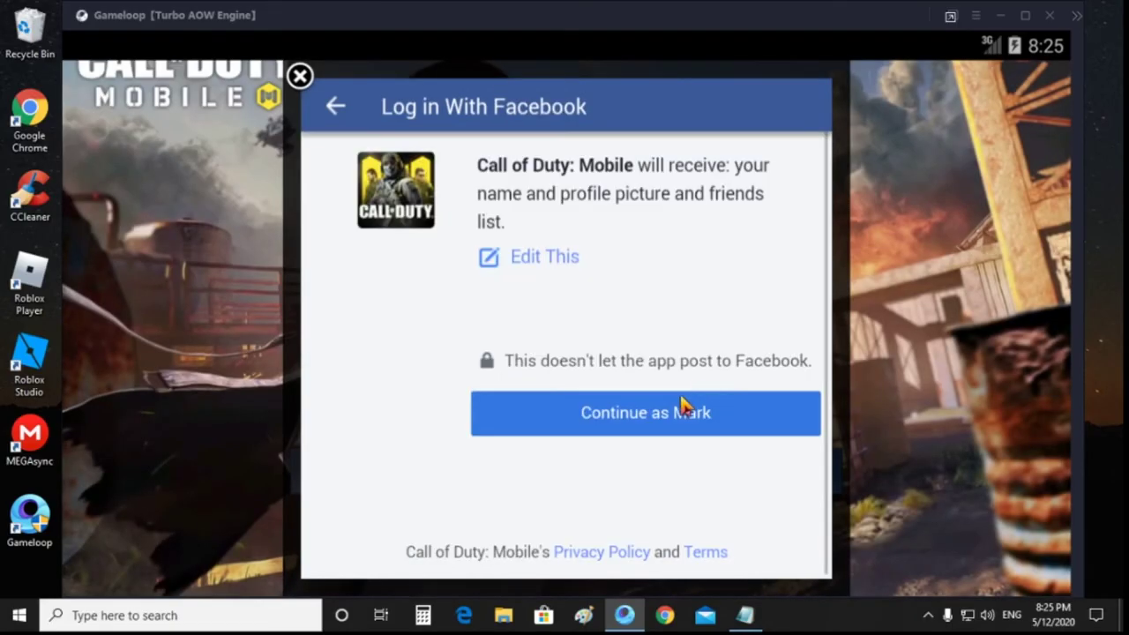
click(661, 415)
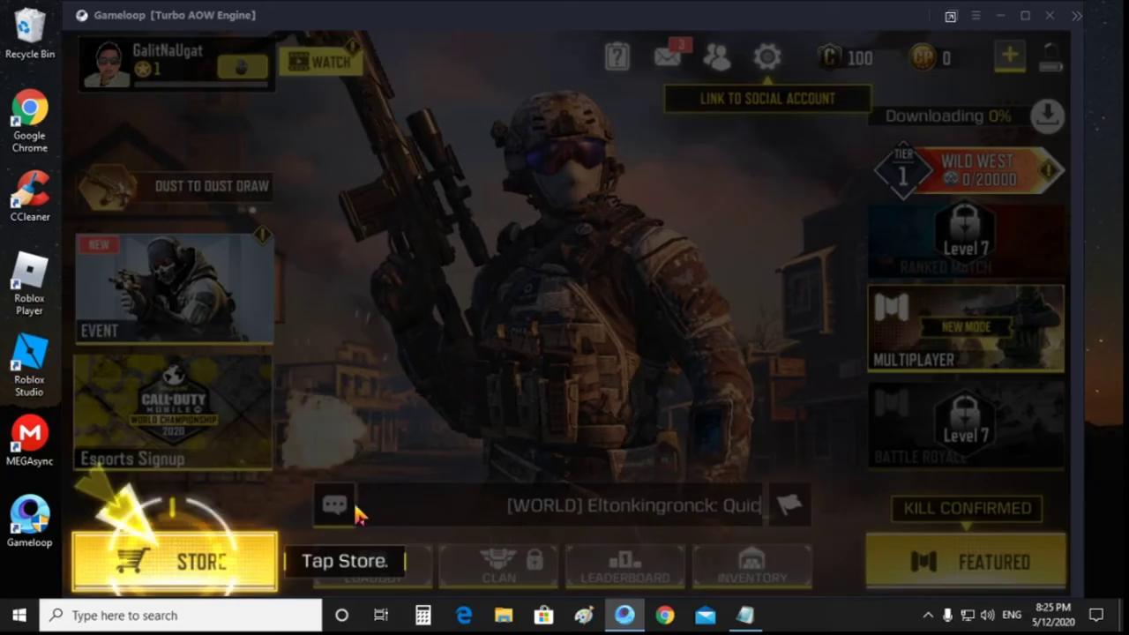
Step: Buy the M4 for 100 credits in the store and return to the lobby
click(187, 555)
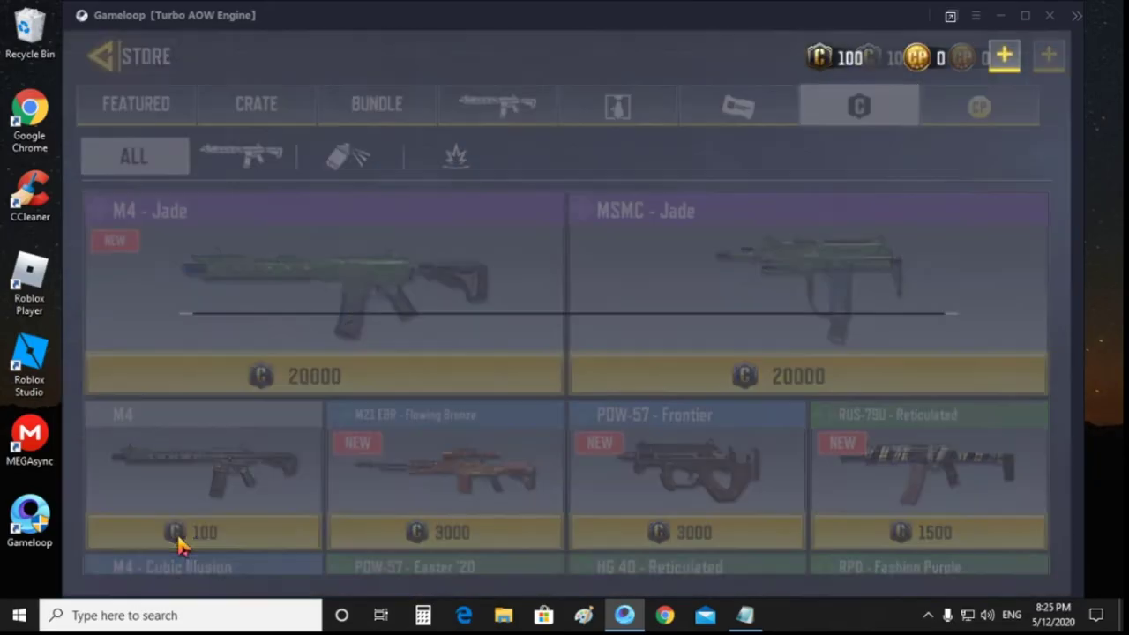
click(181, 535)
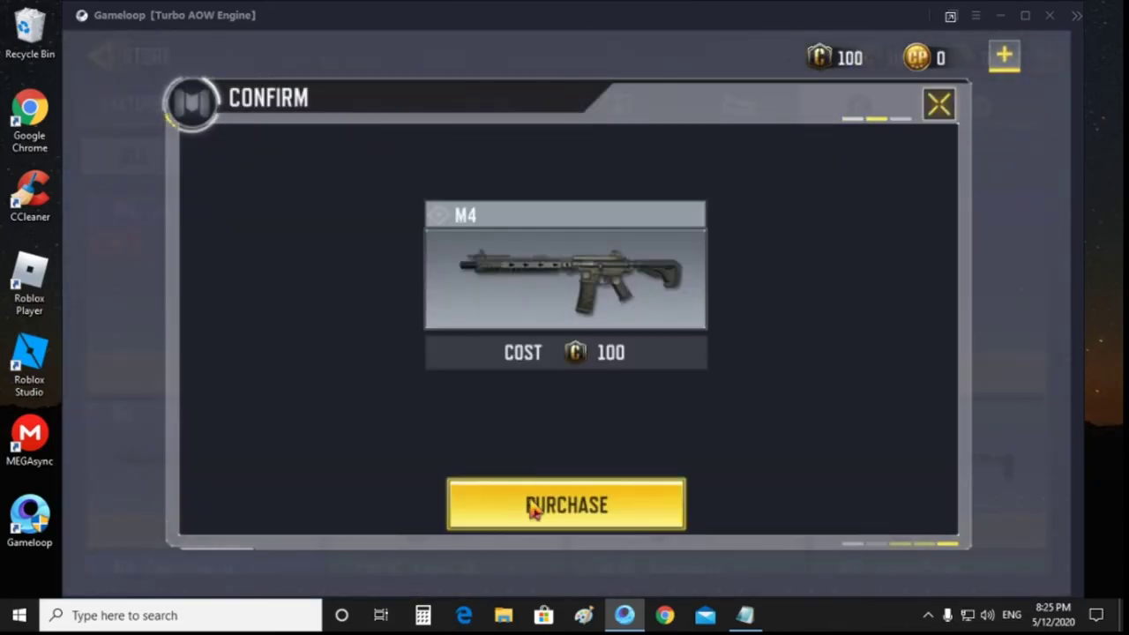
click(540, 509)
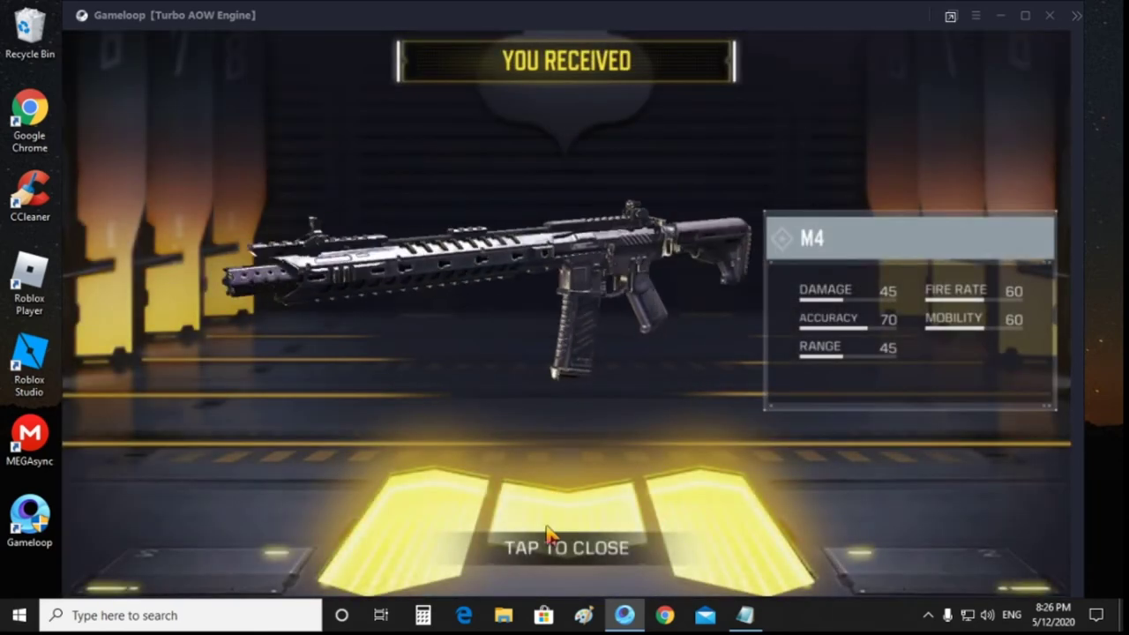
click(561, 541)
click(561, 542)
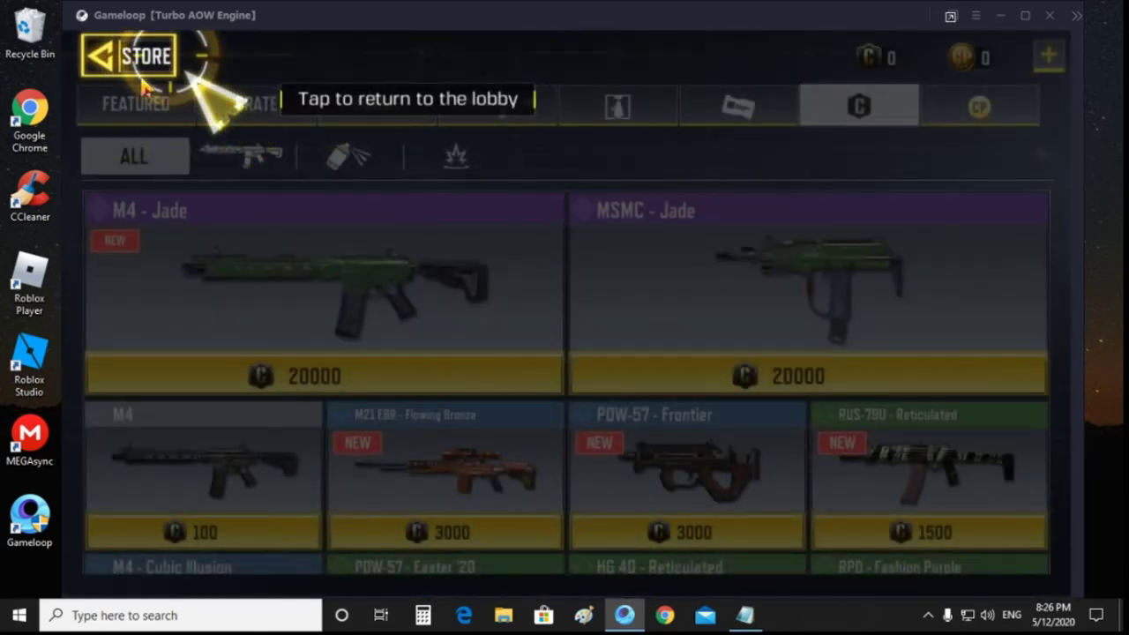
click(115, 55)
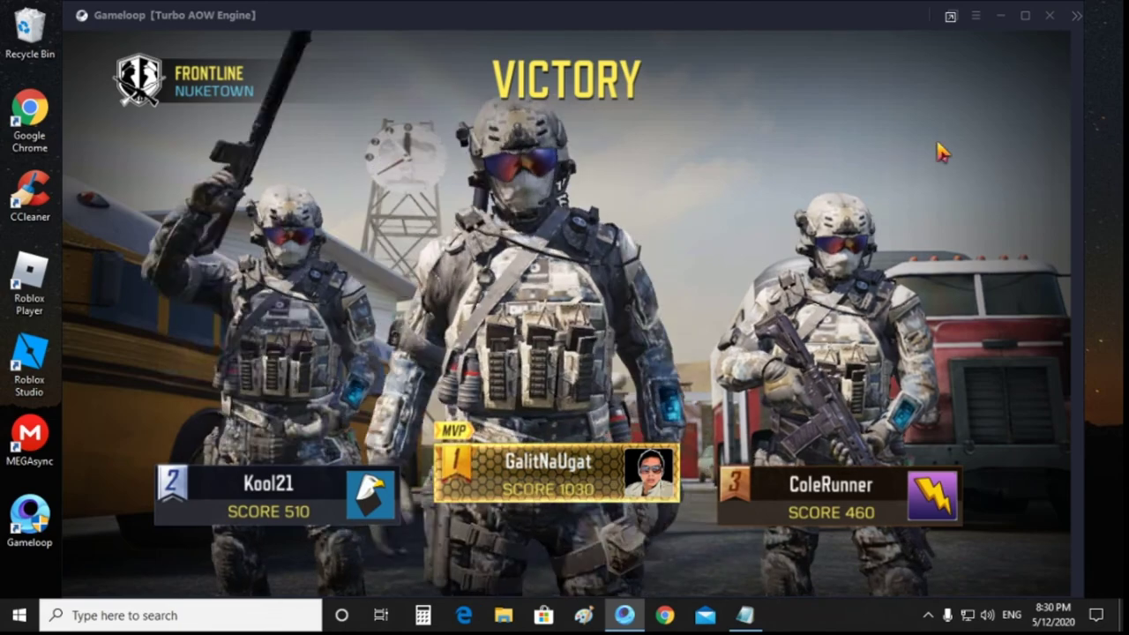
Step: Continue past the level 2 victory results and verify the linked Facebook account in settings
click(1015, 72)
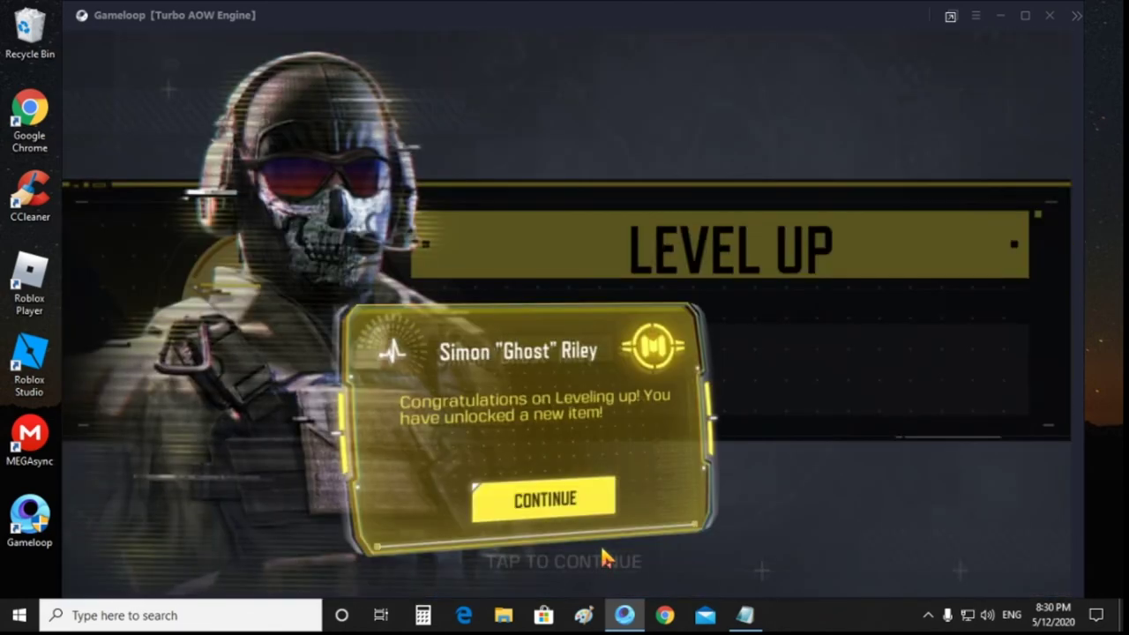
click(605, 555)
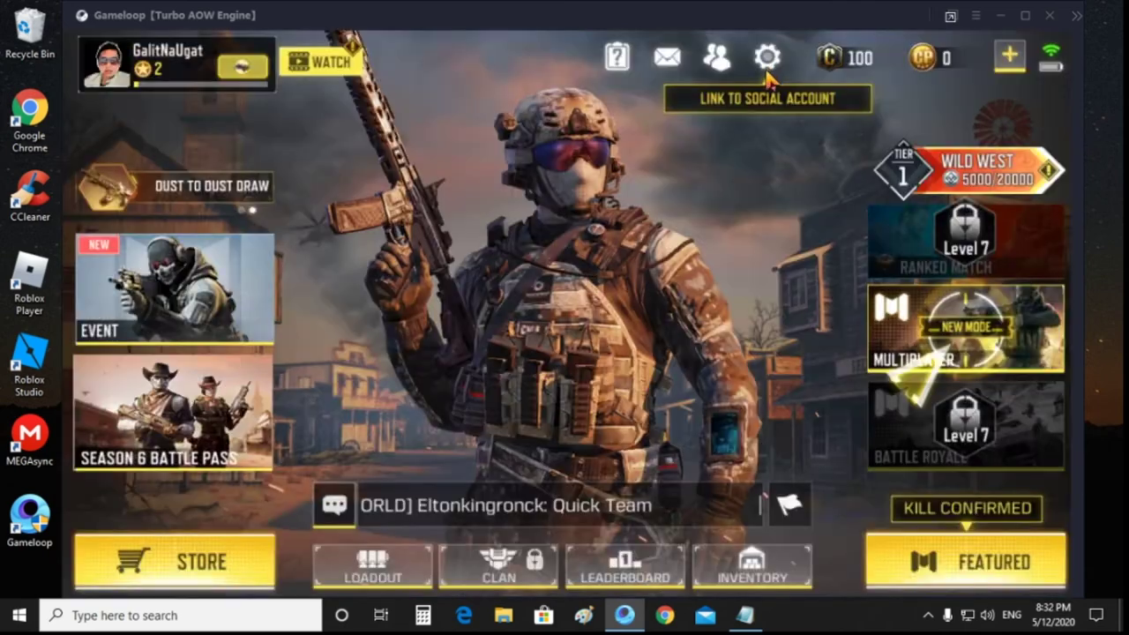
click(786, 53)
click(1050, 107)
click(1014, 67)
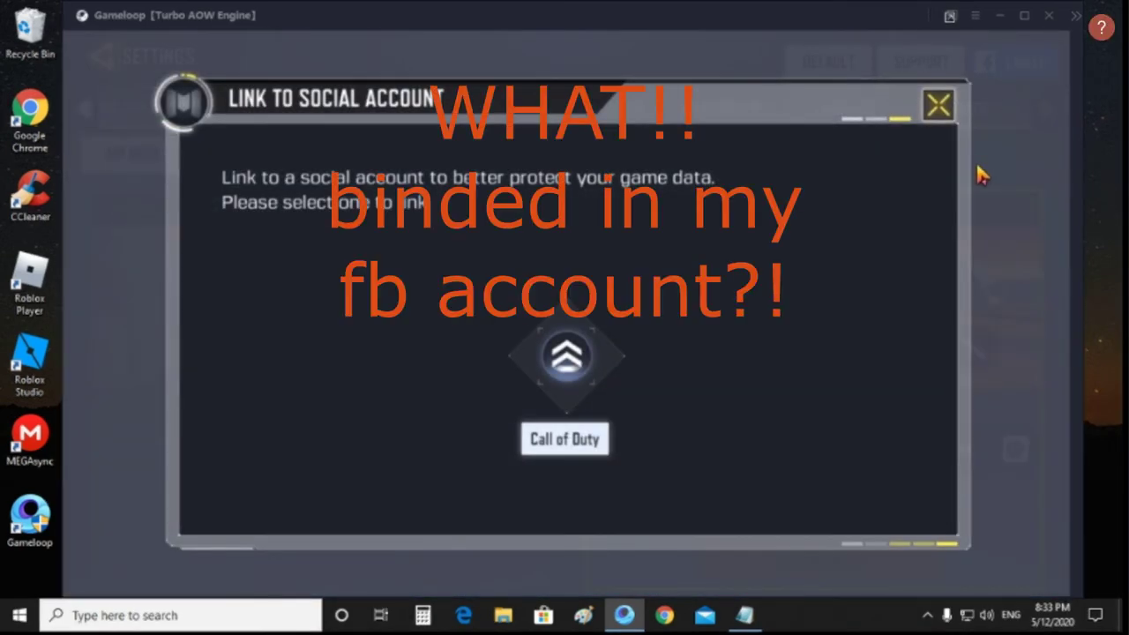
click(982, 174)
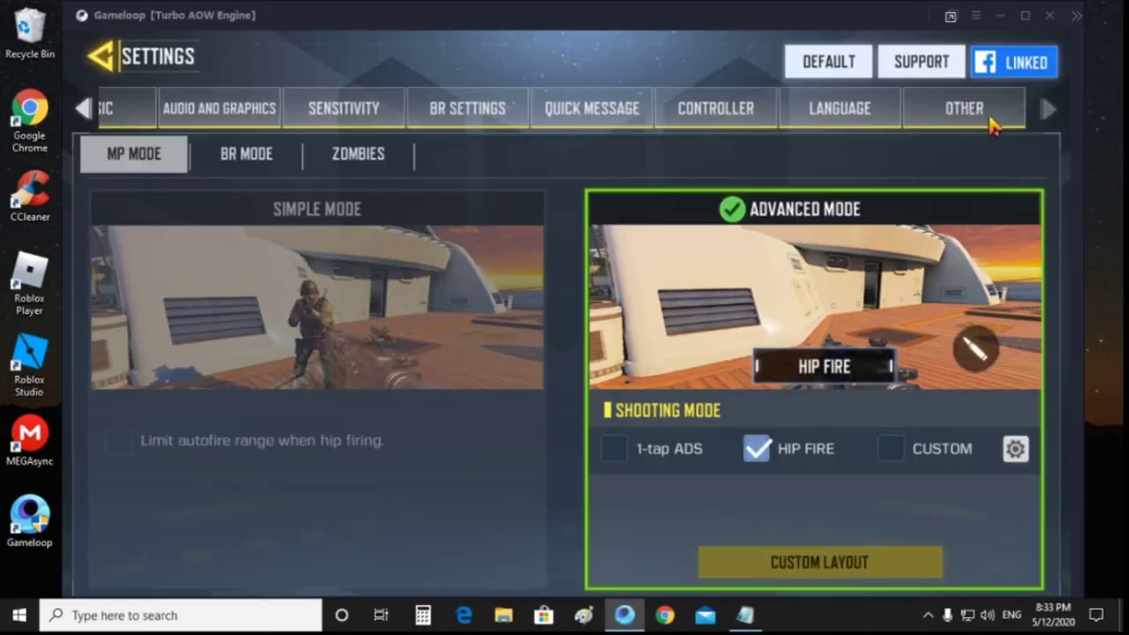
Step: Log out of the game account from the OTHER settings category
click(970, 109)
click(985, 577)
click(713, 540)
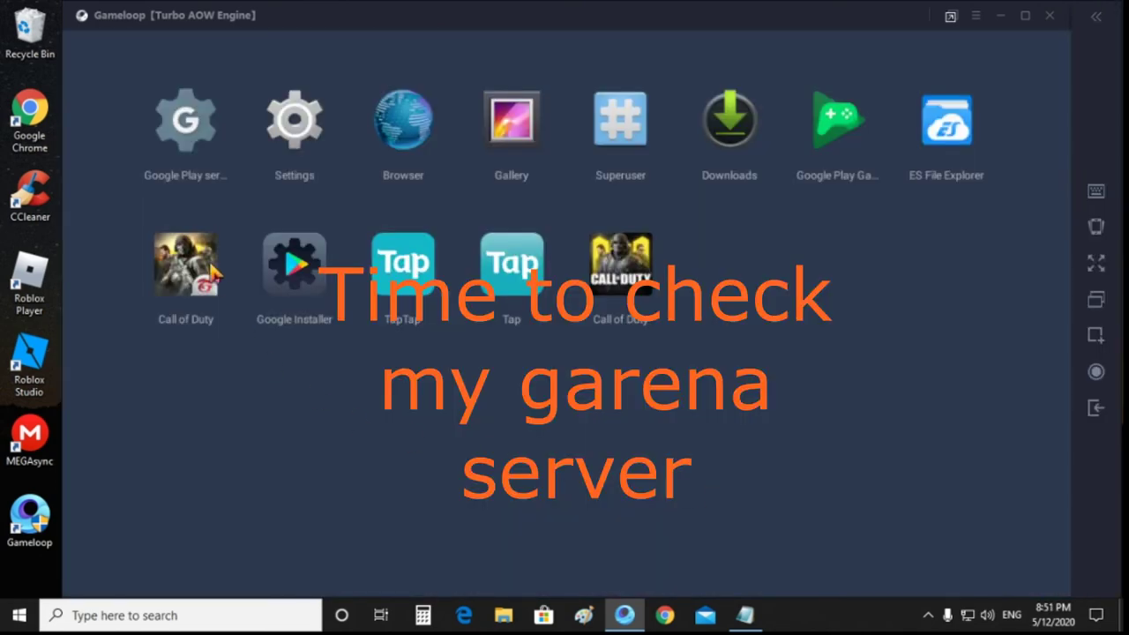
Step: Launch the Garena Call of Duty app from the Gameloop Android home screen
click(187, 264)
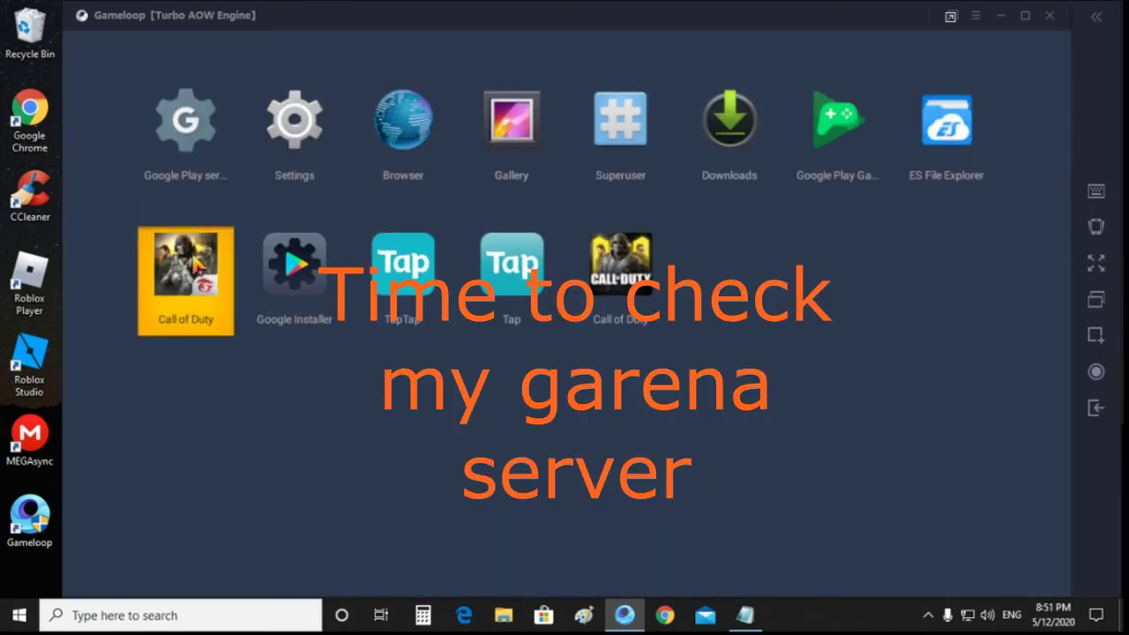